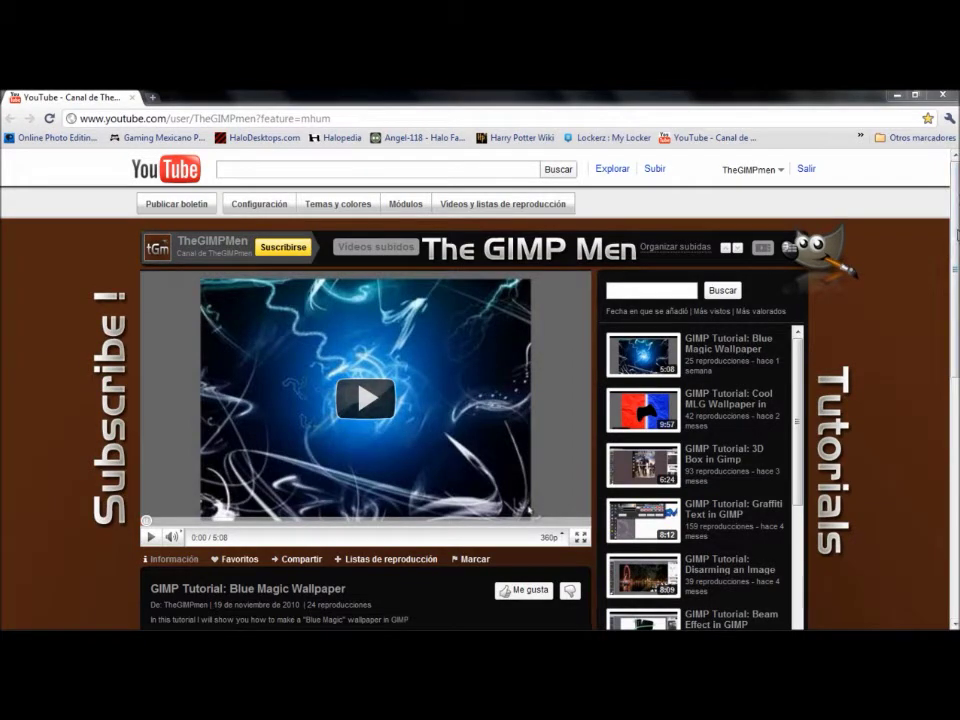
drag(956, 195, 911, 208)
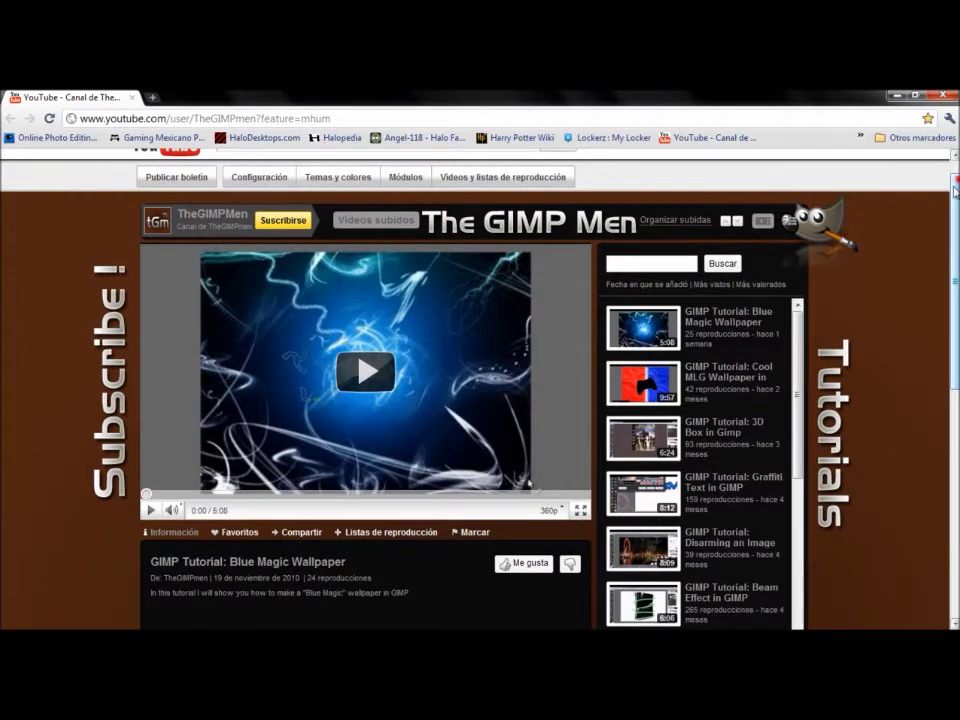
scroll(927, 249, down, 2)
scroll(927, 249, up, 1)
scroll(901, 301, down, 2)
scroll(876, 274, down, 3)
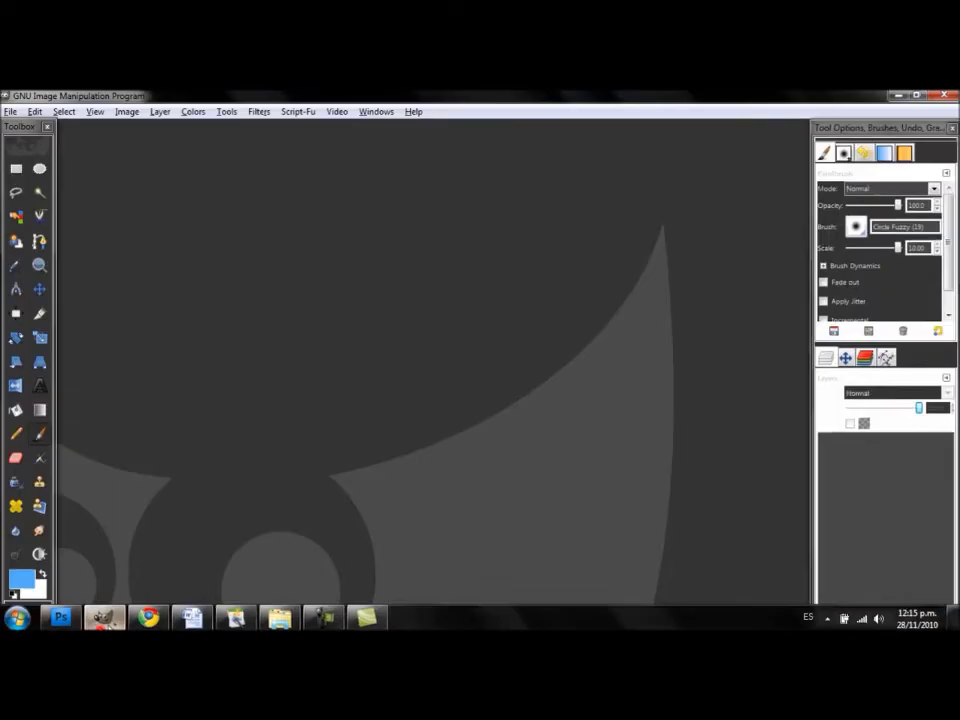
Step: In GIMP, create a new 1920x1200 image and reset the foreground and background colours to the default black and white
click(10, 112)
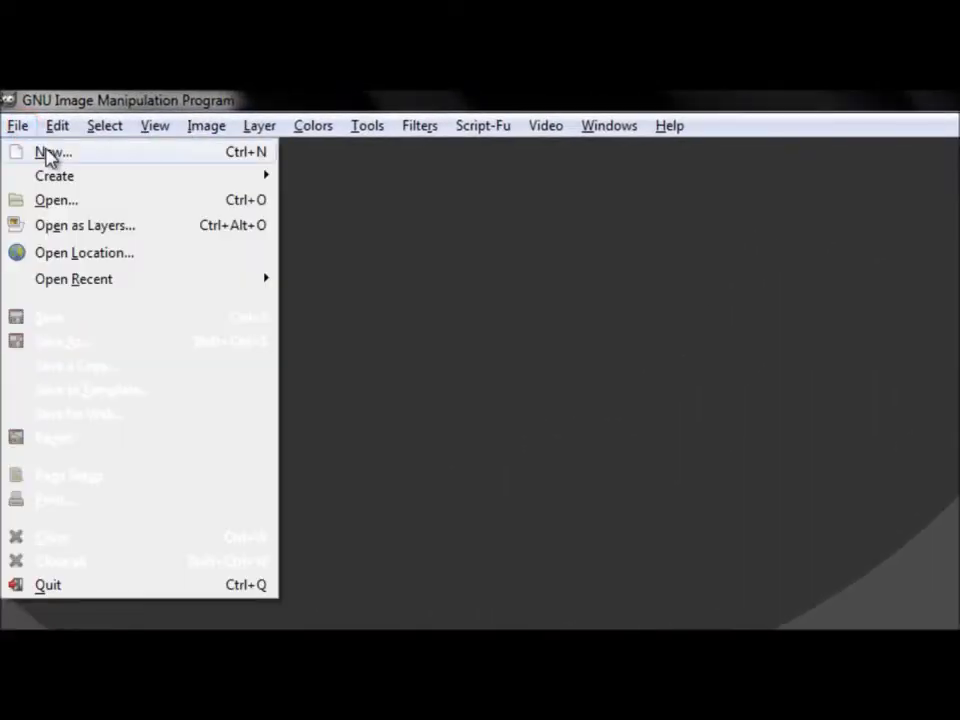
click(47, 155)
click(285, 398)
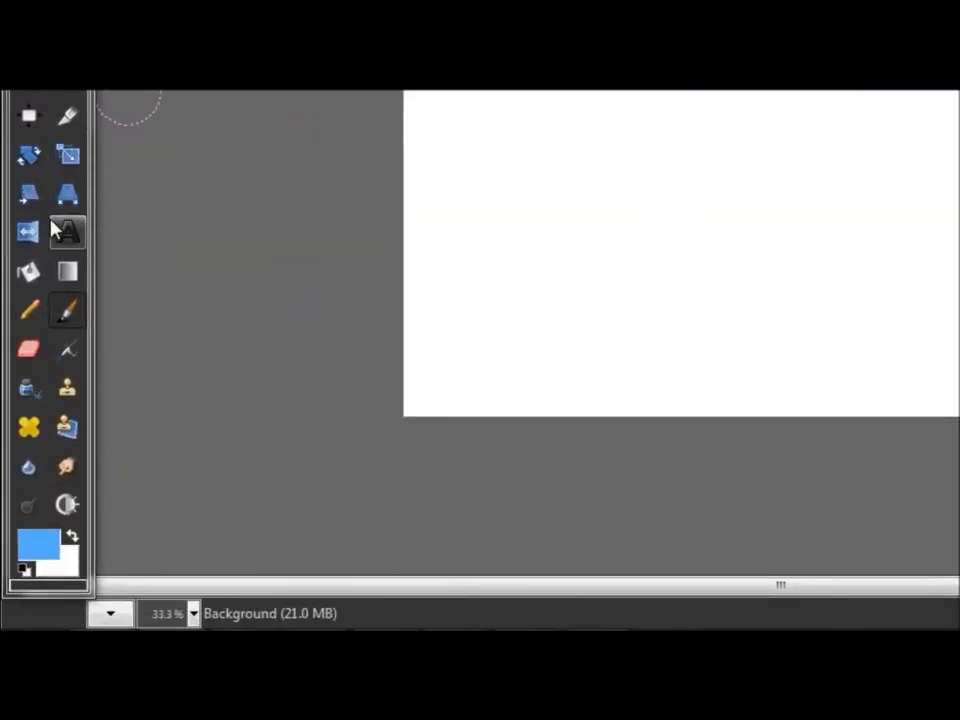
click(25, 569)
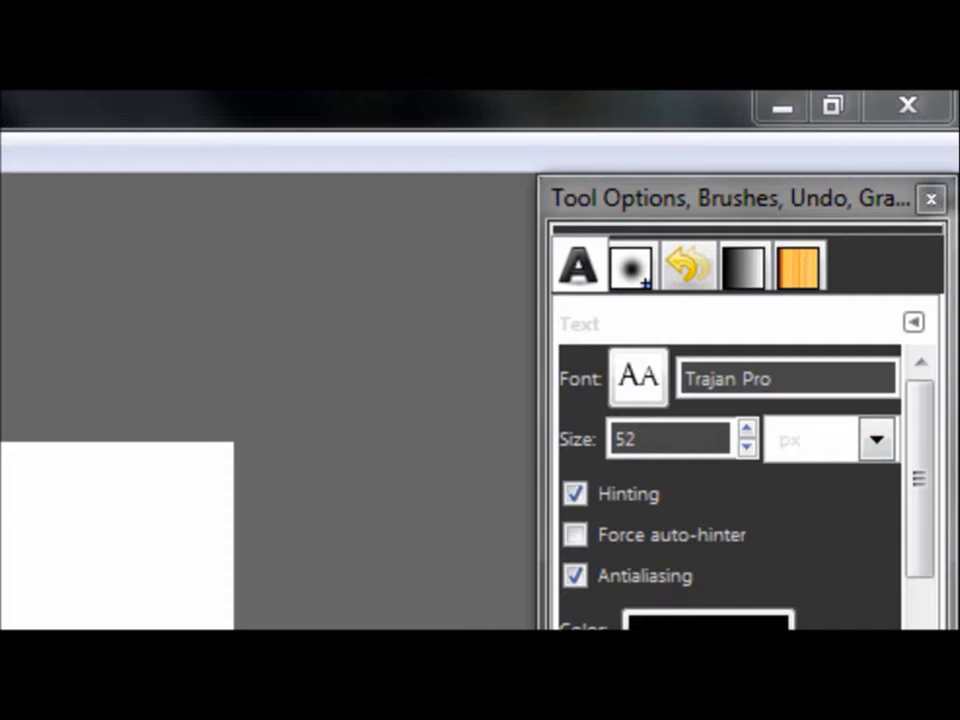
Step: Place the letter "G" as 282 px Trajan Pro text in the upper-left part of the canvas
click(86, 261)
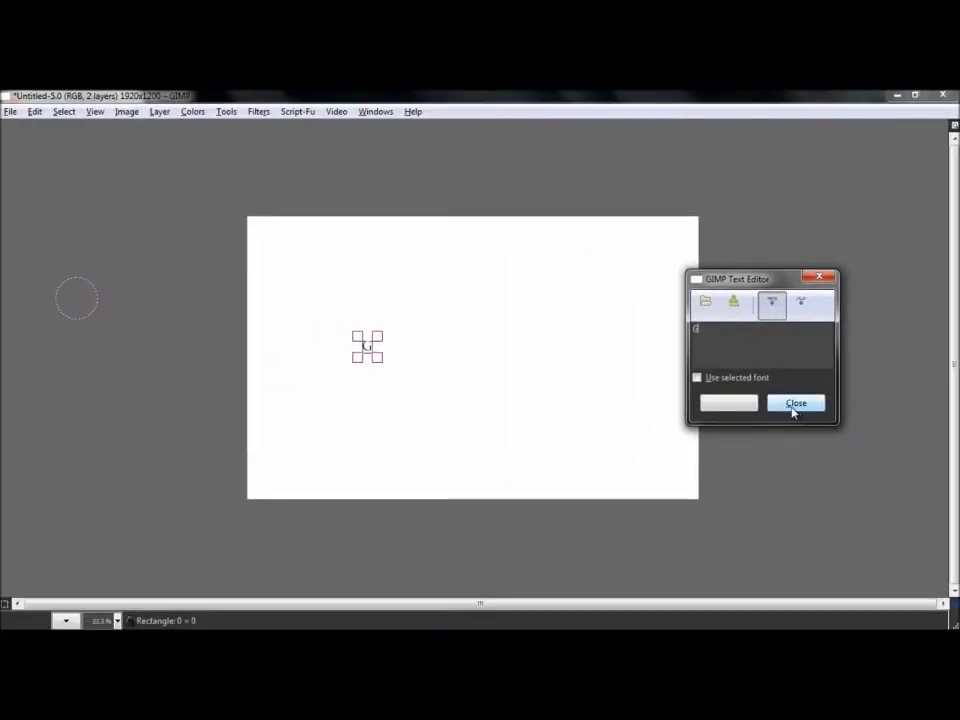
click(795, 403)
click(885, 214)
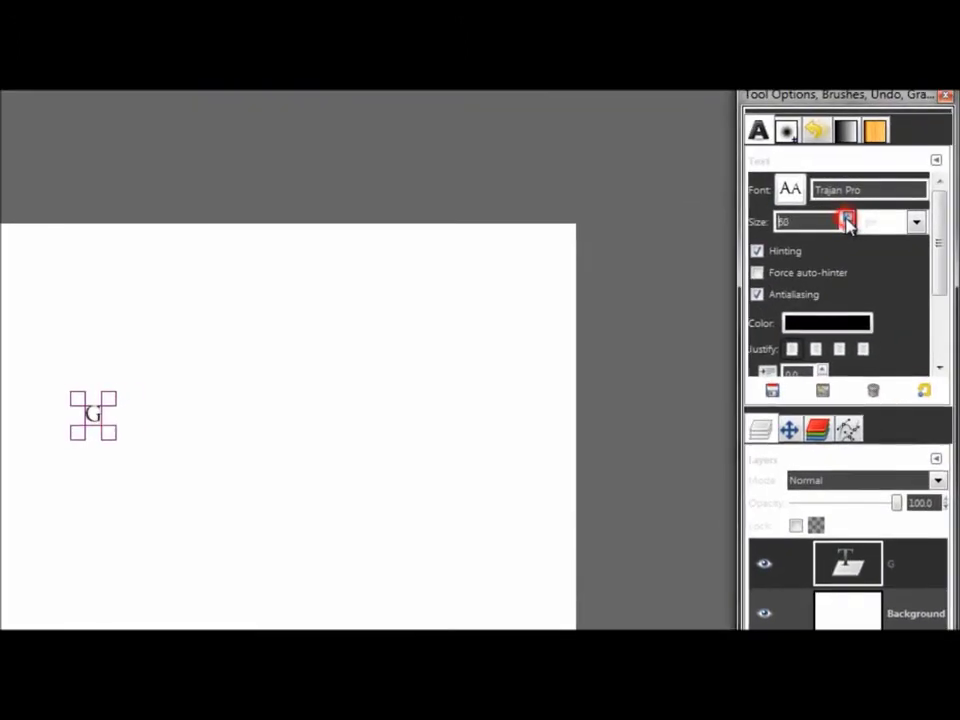
click(847, 219)
drag(847, 223, 849, 230)
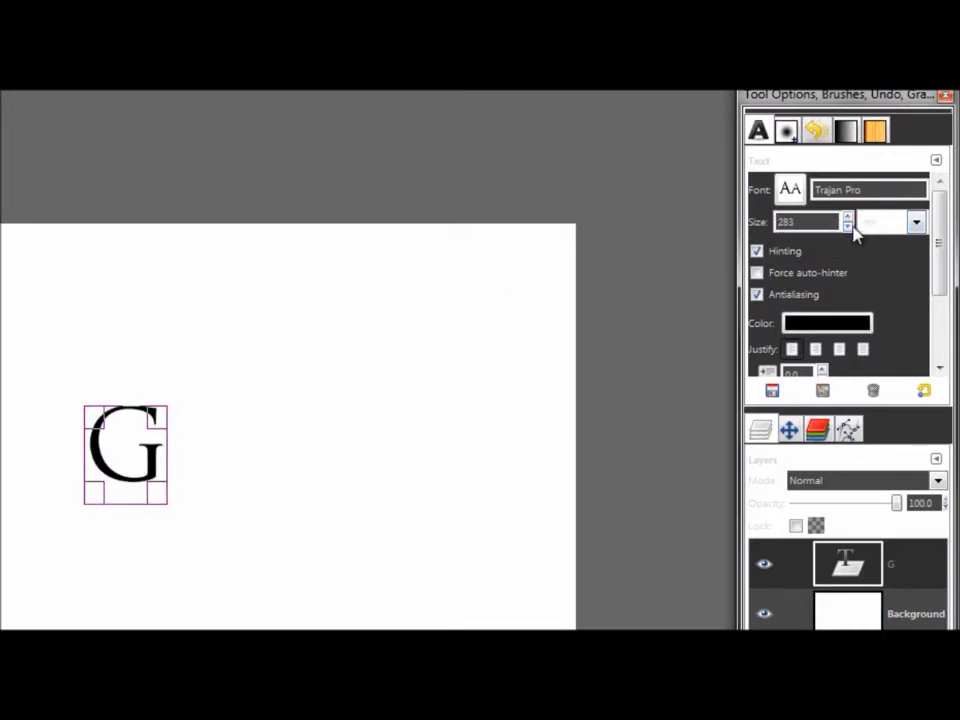
click(848, 225)
drag(118, 458, 130, 387)
click(740, 497)
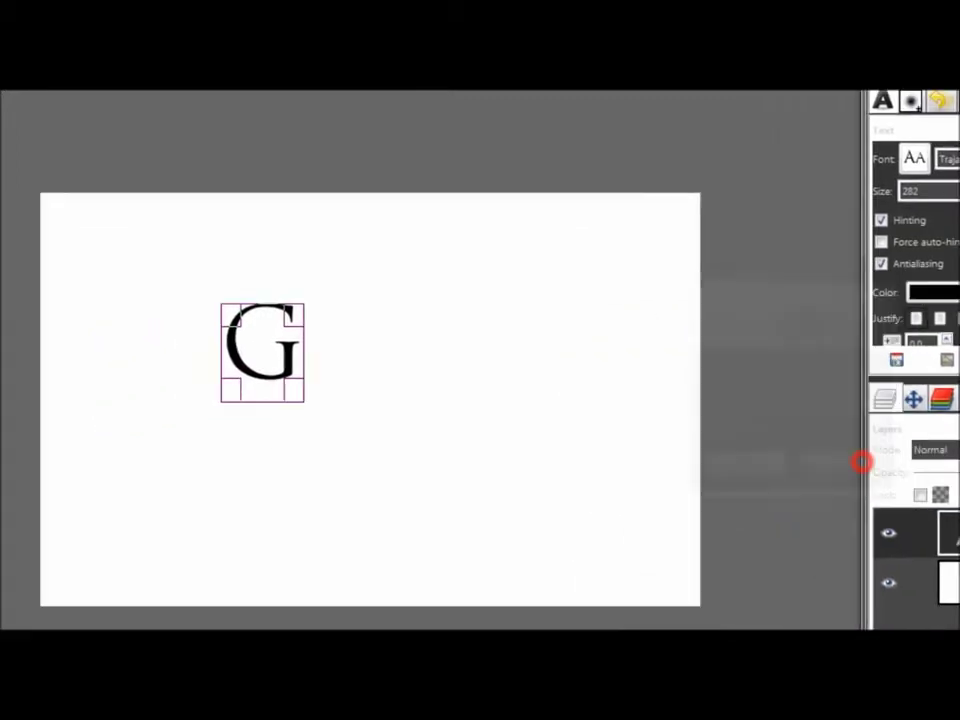
Step: Add a separate text layer reading "im" and set its size to 165 px
click(736, 366)
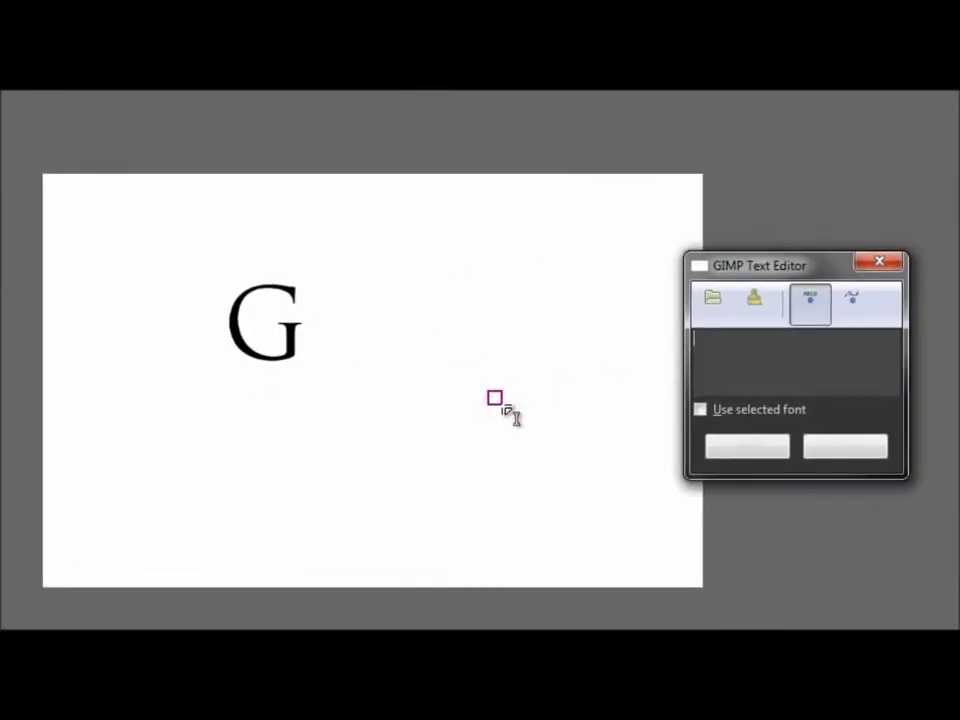
text(im)
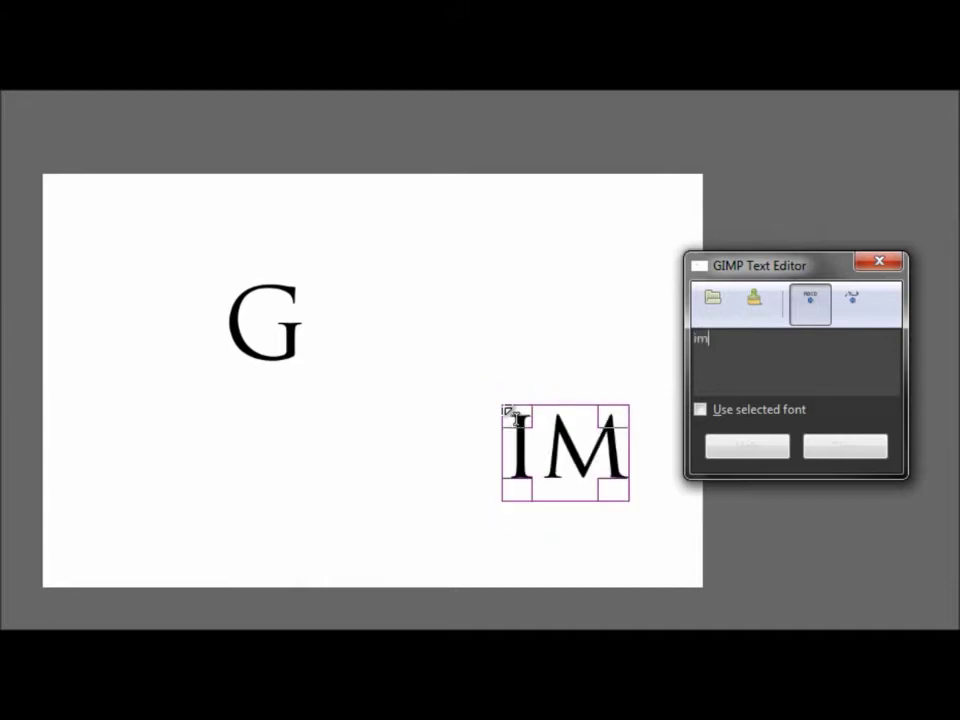
click(864, 456)
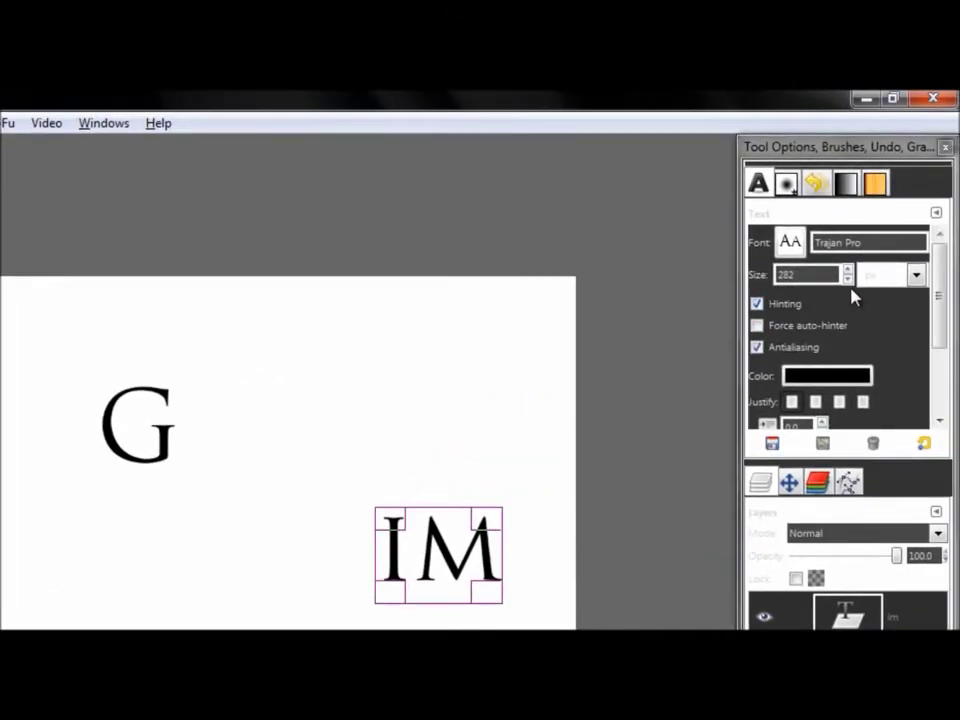
click(847, 280)
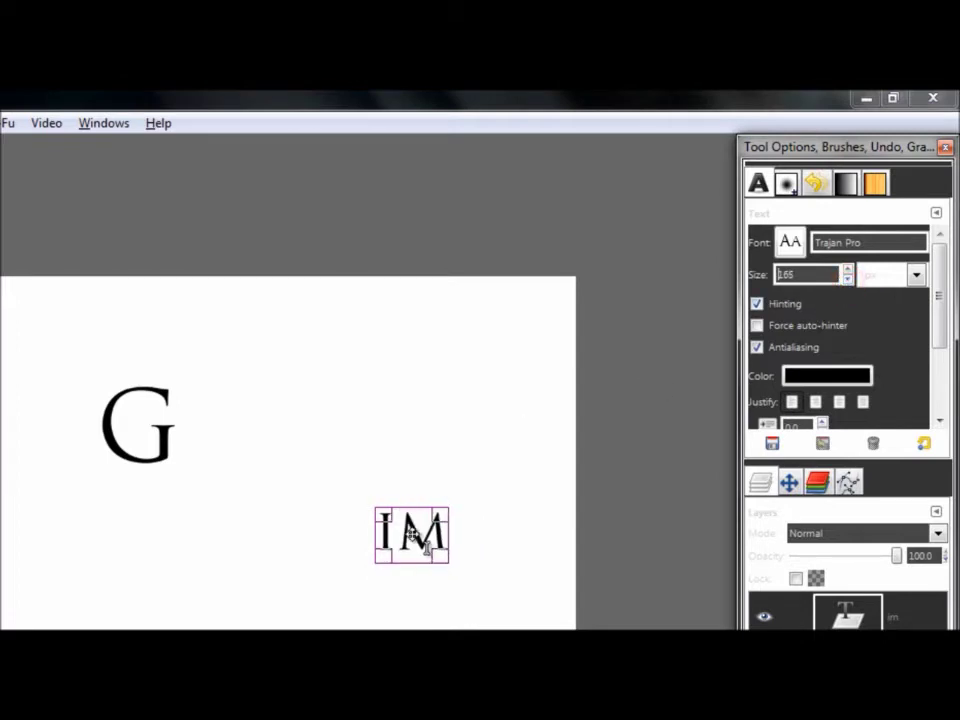
Step: Move the "im" text directly beside the upper part of the G
click(412, 537)
drag(246, 438, 212, 422)
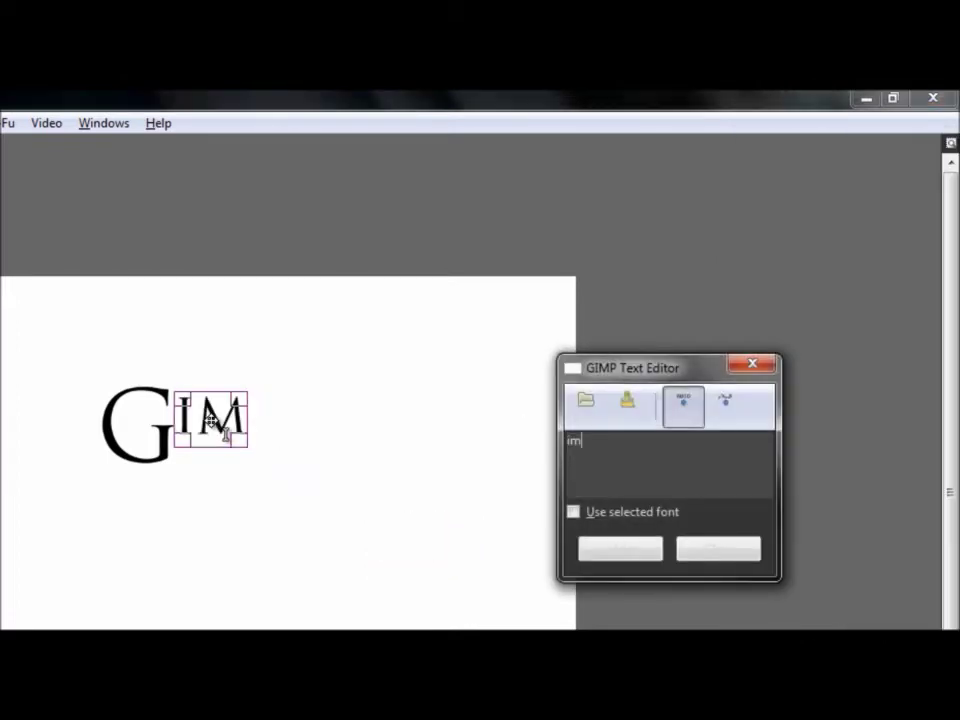
click(731, 558)
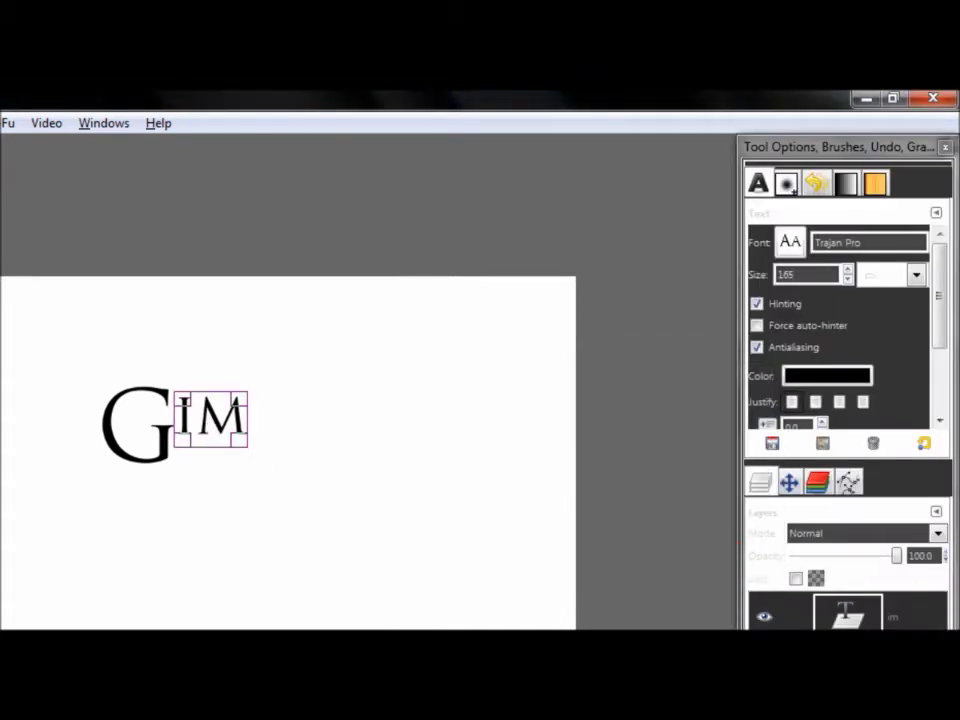
Step: Add another text layer with the letter "P" on the empty canvas to the lower right of the "im" text
click(350, 510)
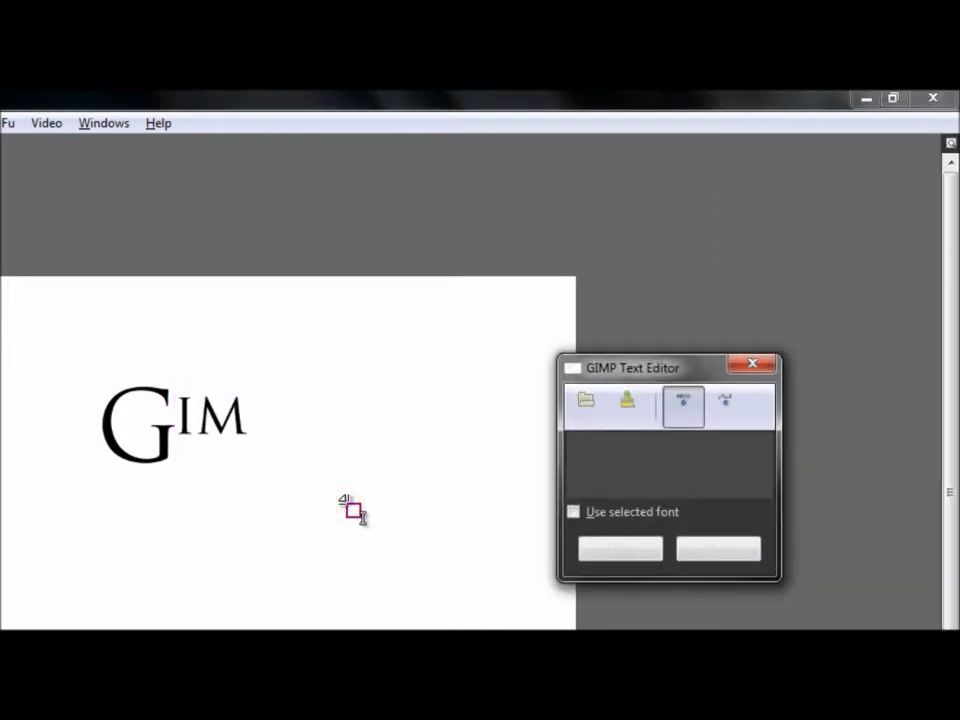
text(P)
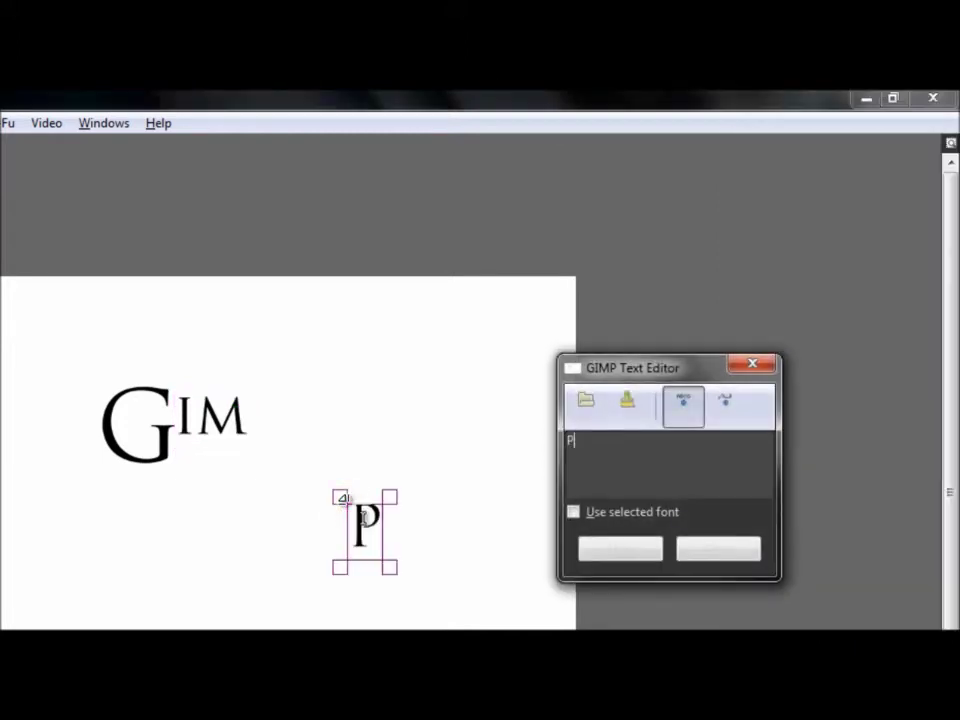
click(718, 552)
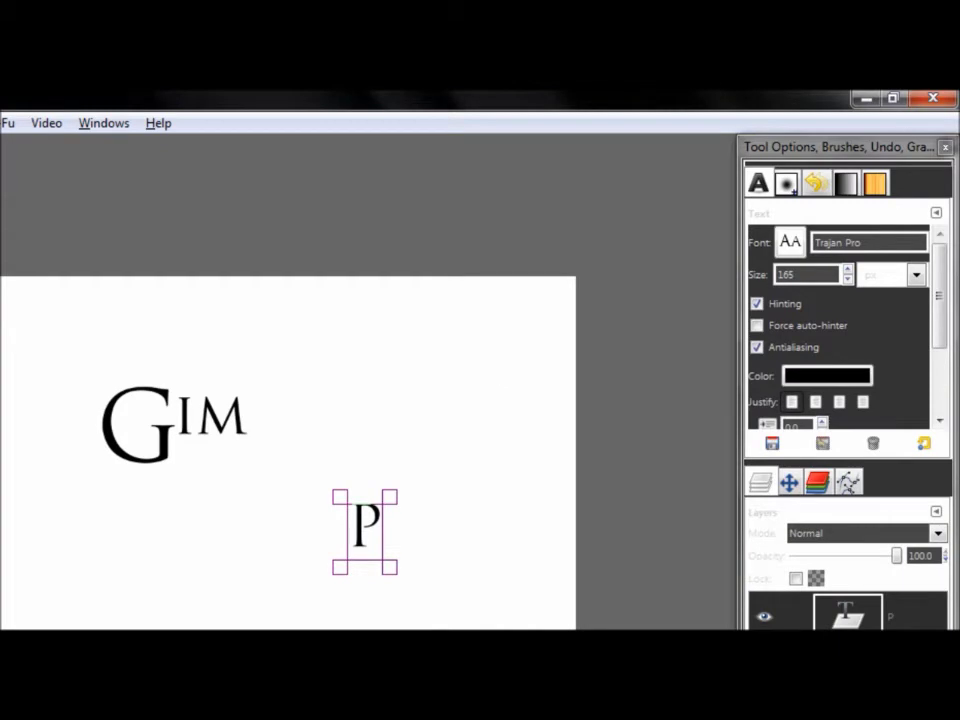
Step: Set the P text layer's size to 282 px to match the G, and place it higher on the canvas
click(861, 480)
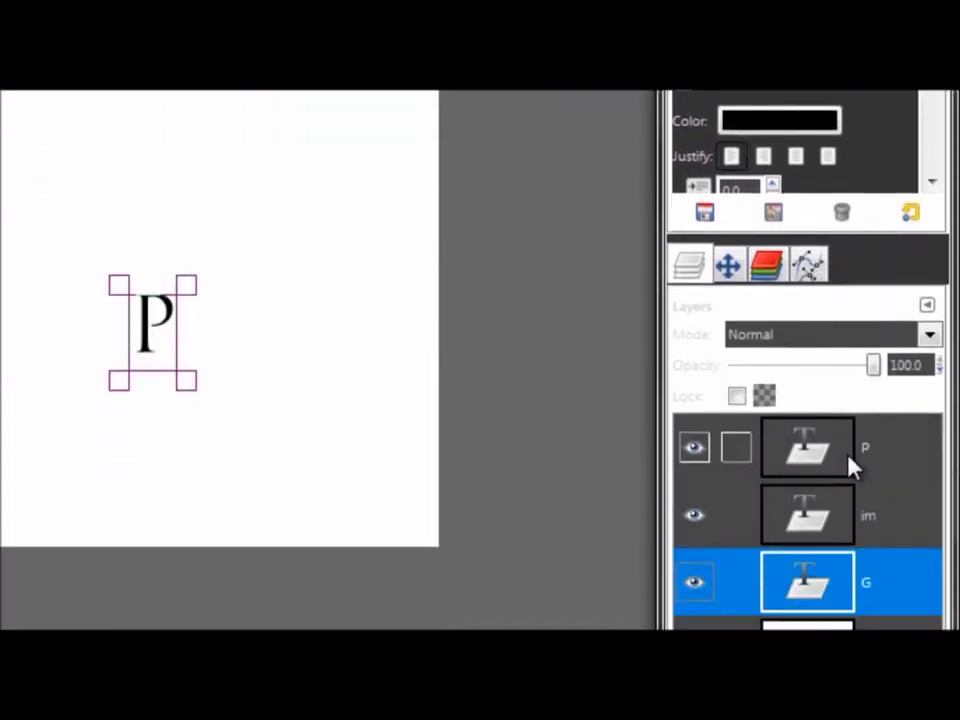
click(846, 441)
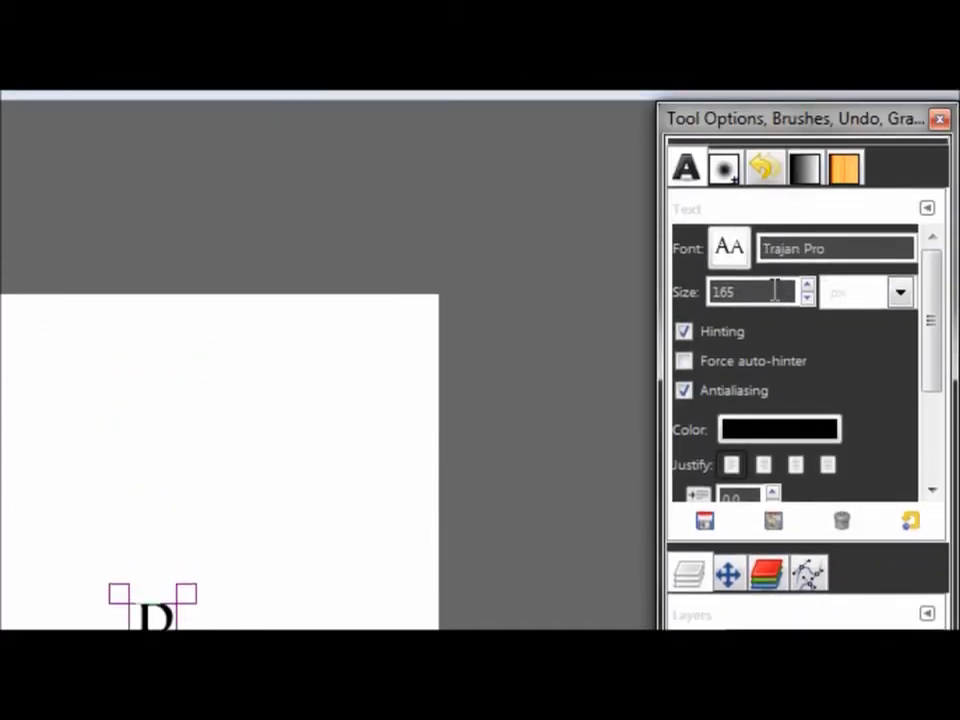
double_click(765, 292)
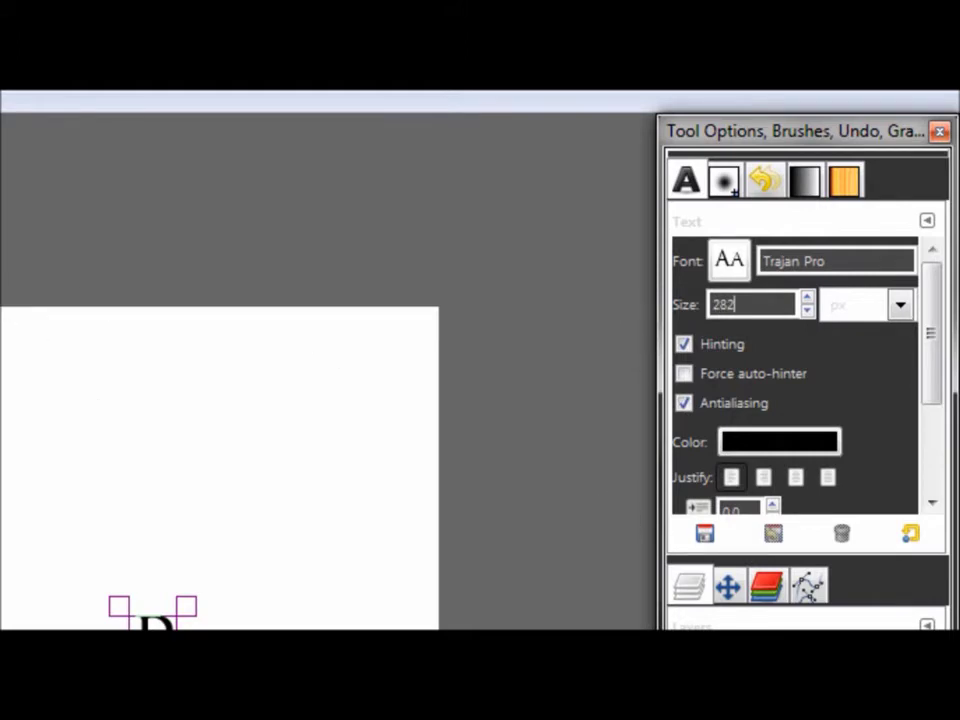
click(90, 525)
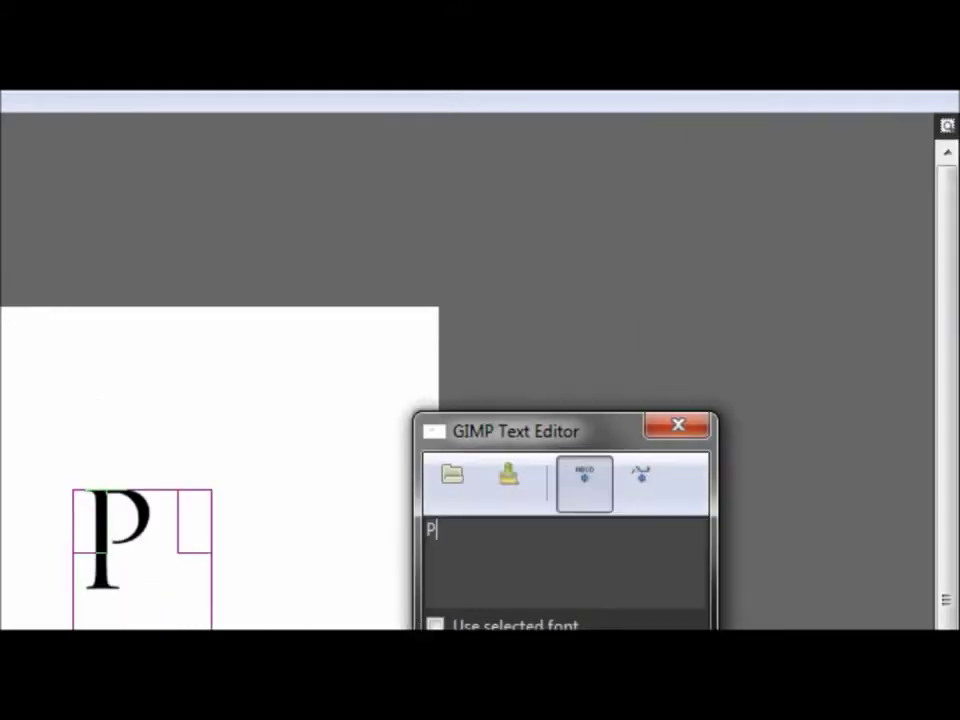
click(633, 676)
Step: Move the P up against the end of "im" so the letters spell GimP
click(112, 541)
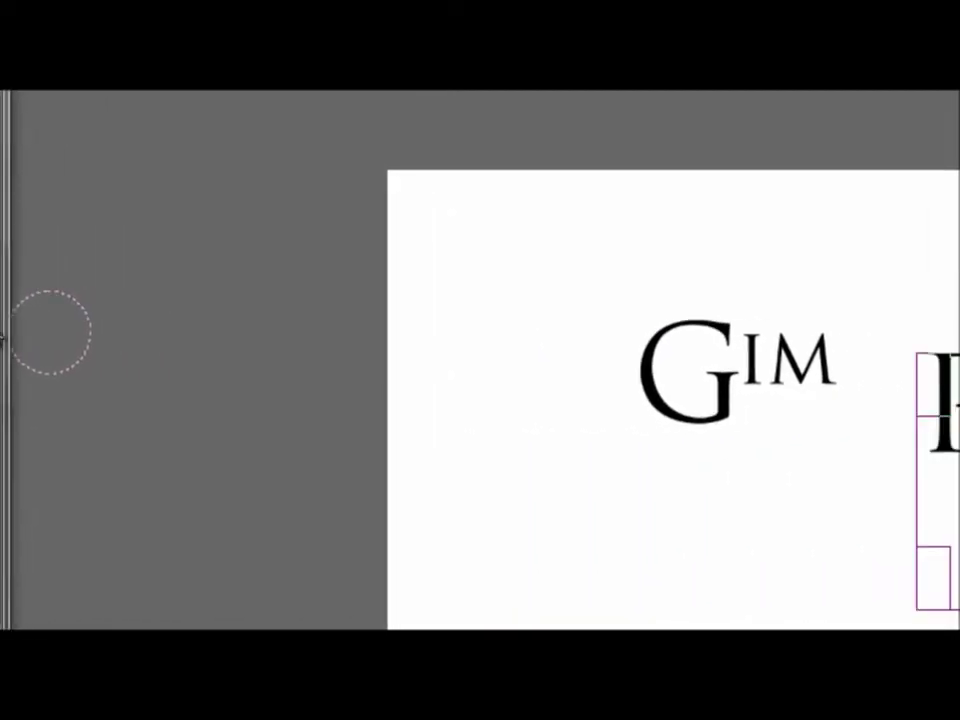
drag(944, 415, 877, 374)
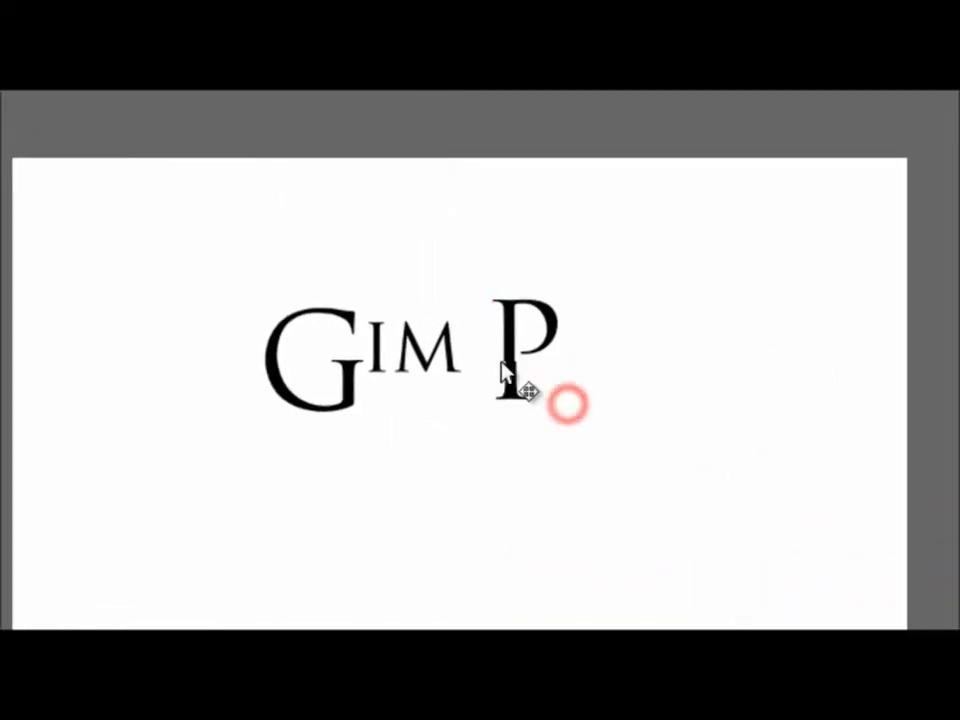
drag(503, 370, 482, 379)
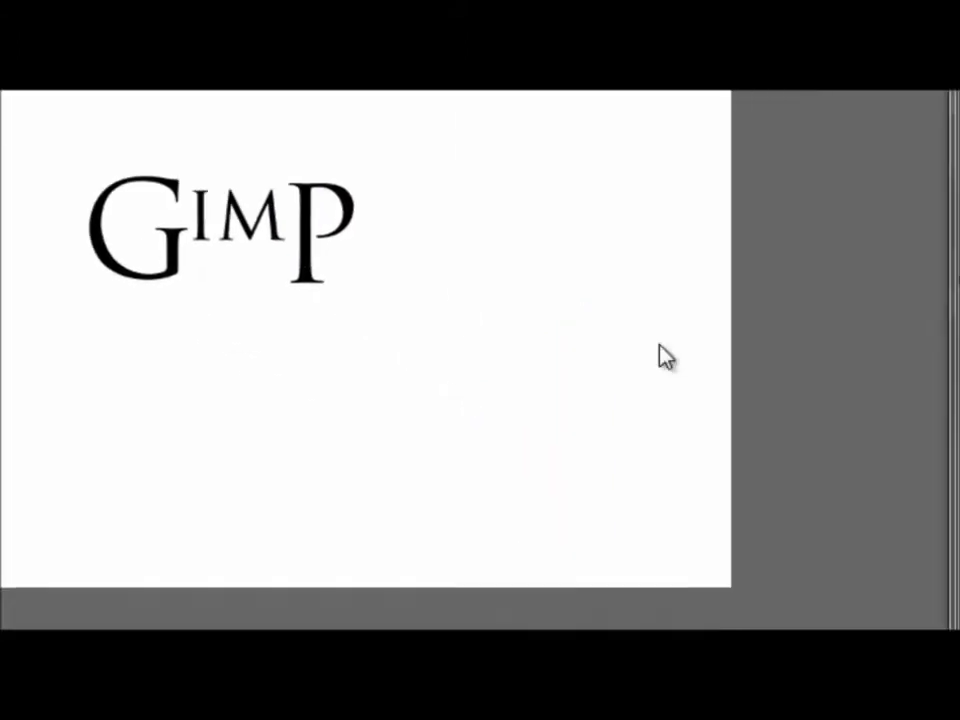
Step: Fine-tune the positions of the "im" and P layers so the letters are evenly spaced and aligned with the G
click(854, 356)
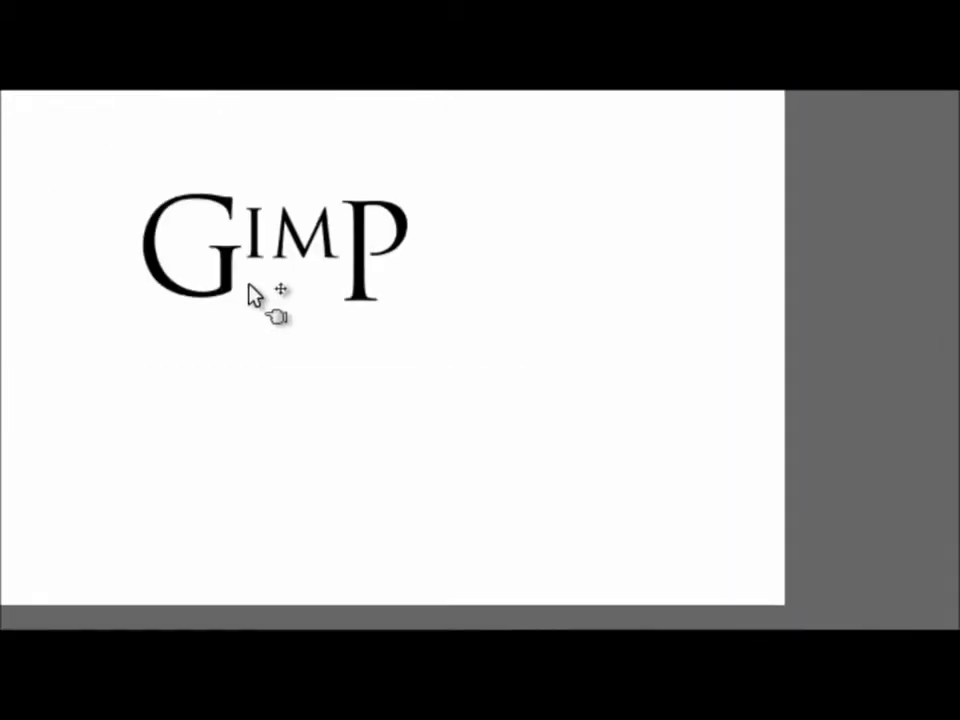
drag(257, 250, 257, 250)
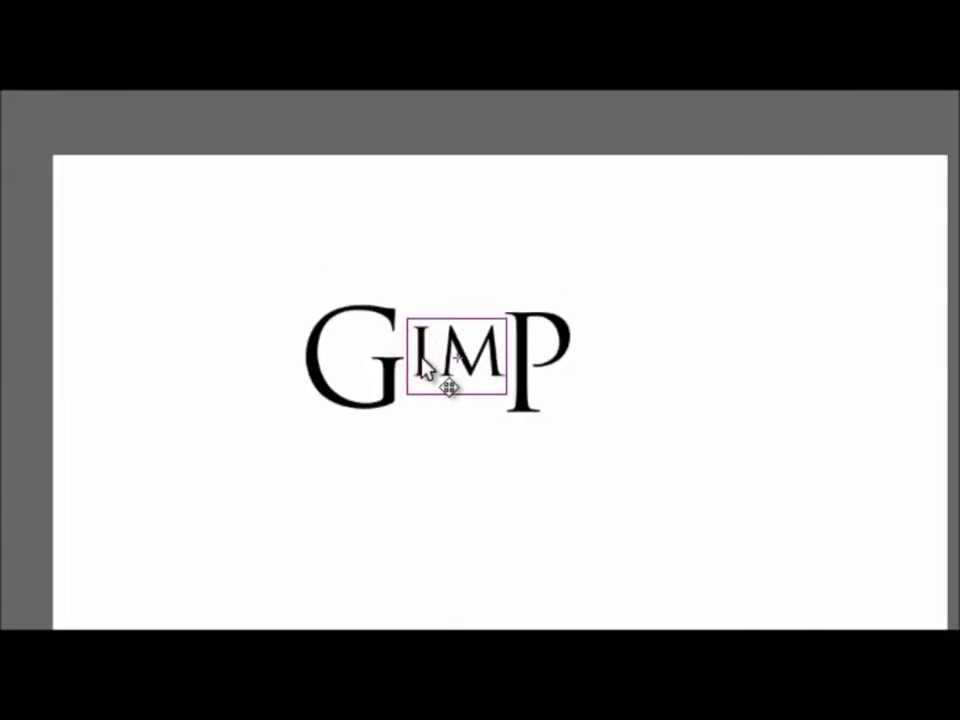
drag(422, 357, 422, 358)
click(867, 456)
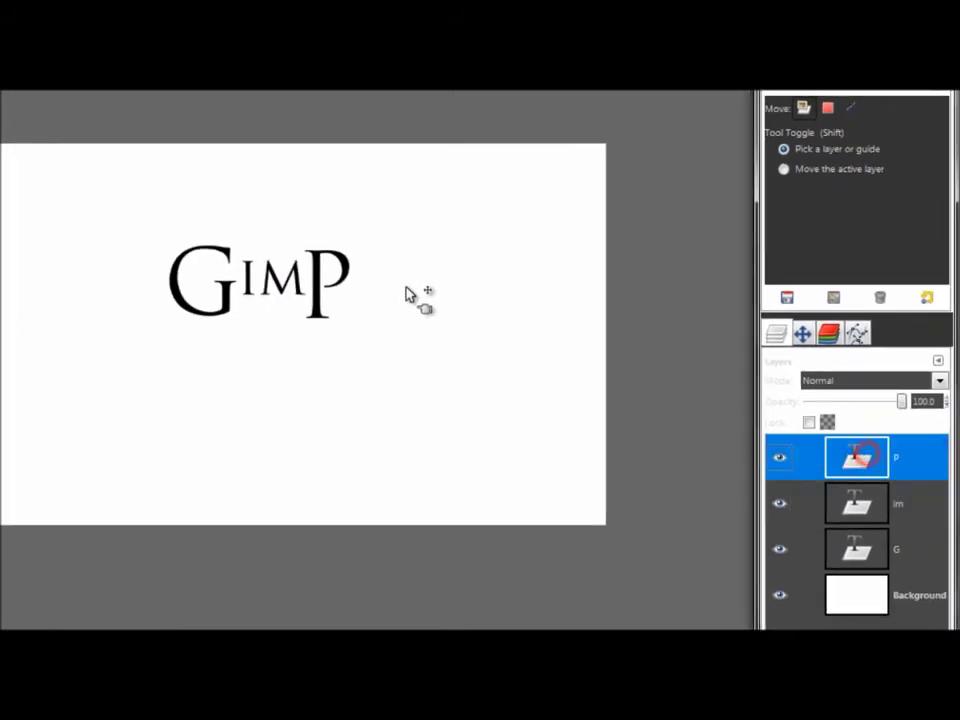
drag(313, 261, 318, 261)
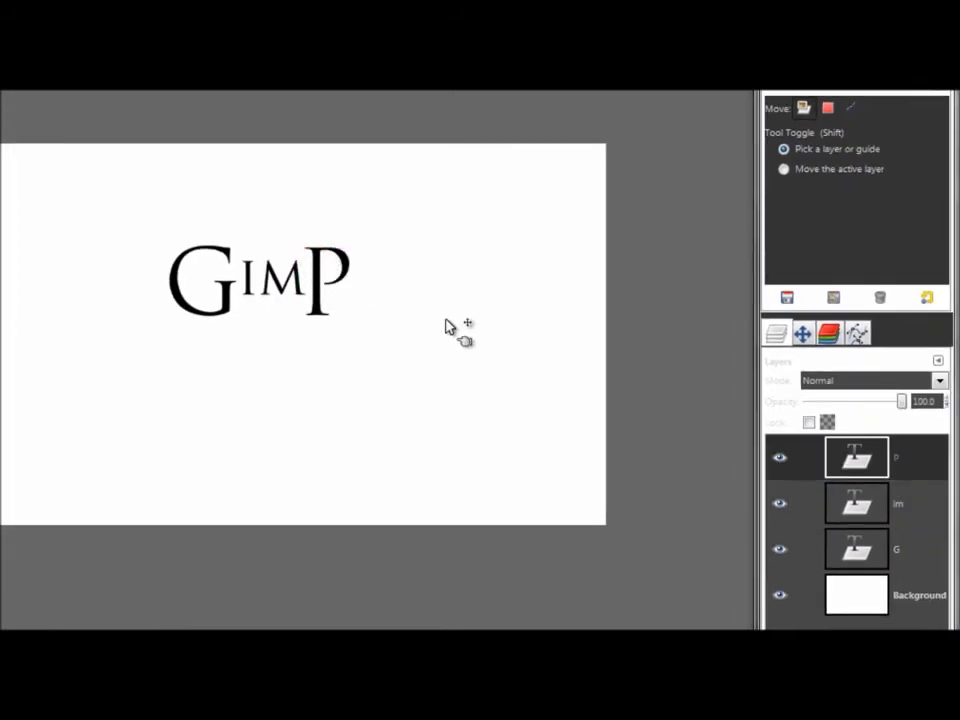
Step: Merge the P and "im" text layers down into the G layer
right_click(913, 467)
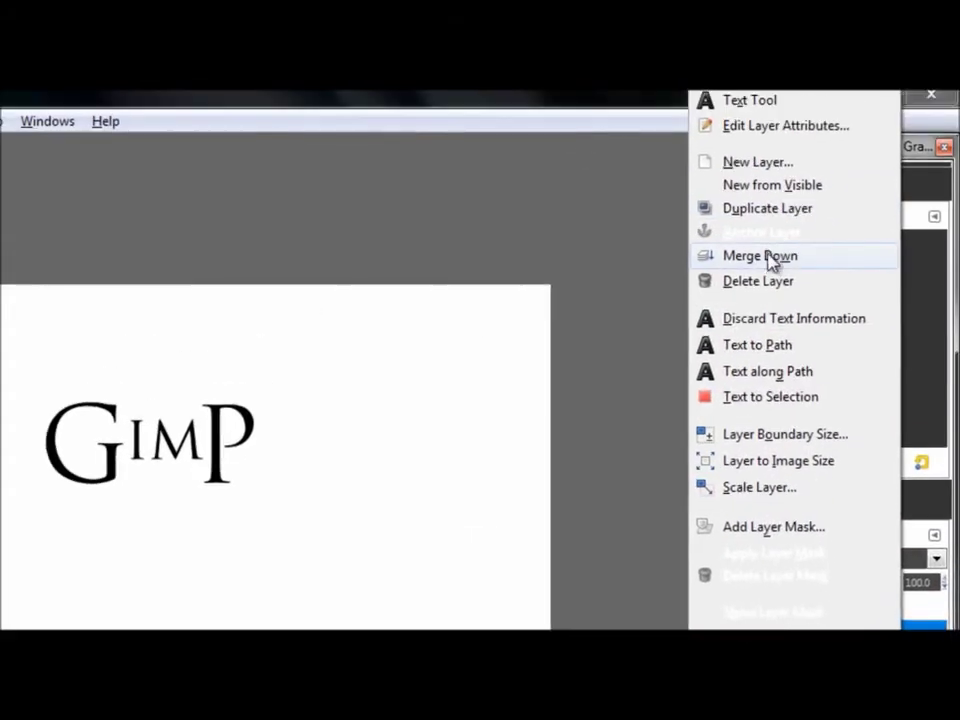
click(768, 258)
right_click(853, 405)
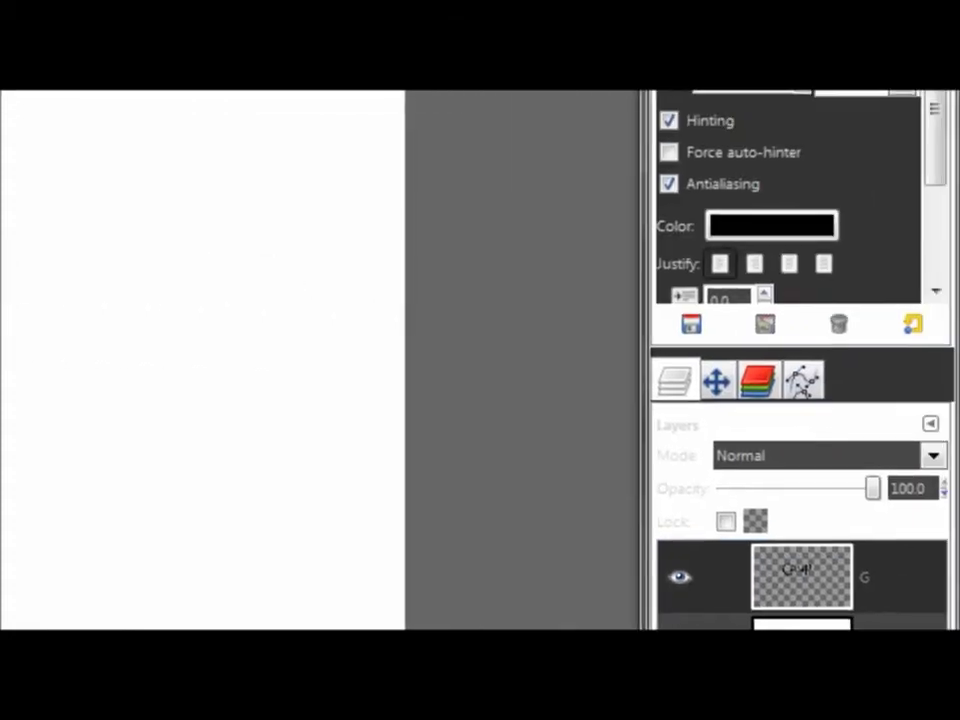
Step: Add a new text layer reading "men" on the canvas below the GimP lettering
click(279, 499)
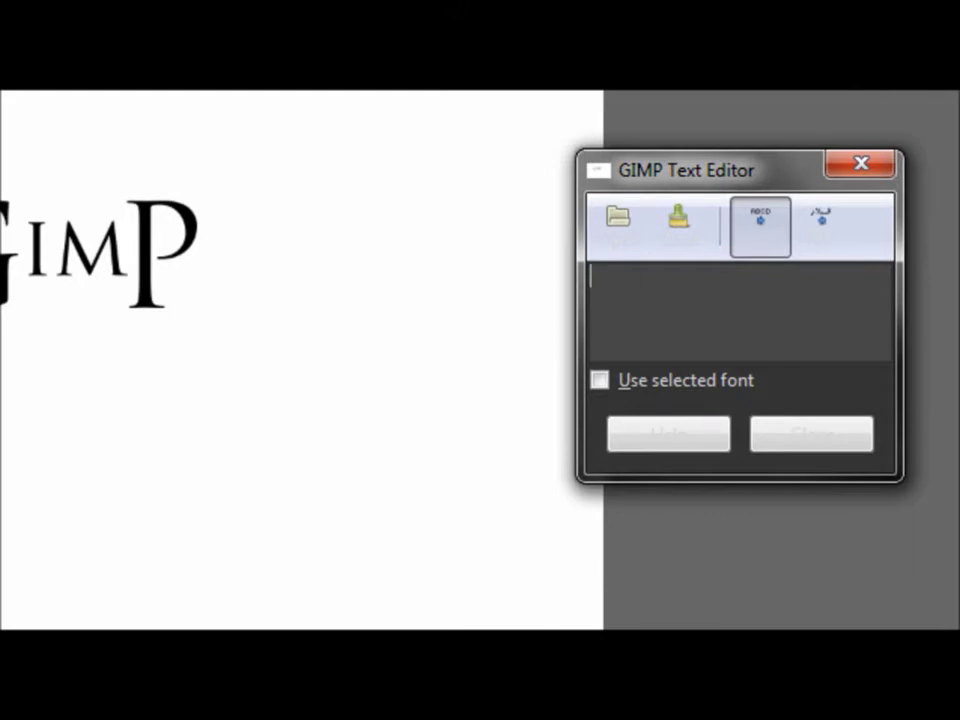
text(m)
key(BackSpace)
text(m)
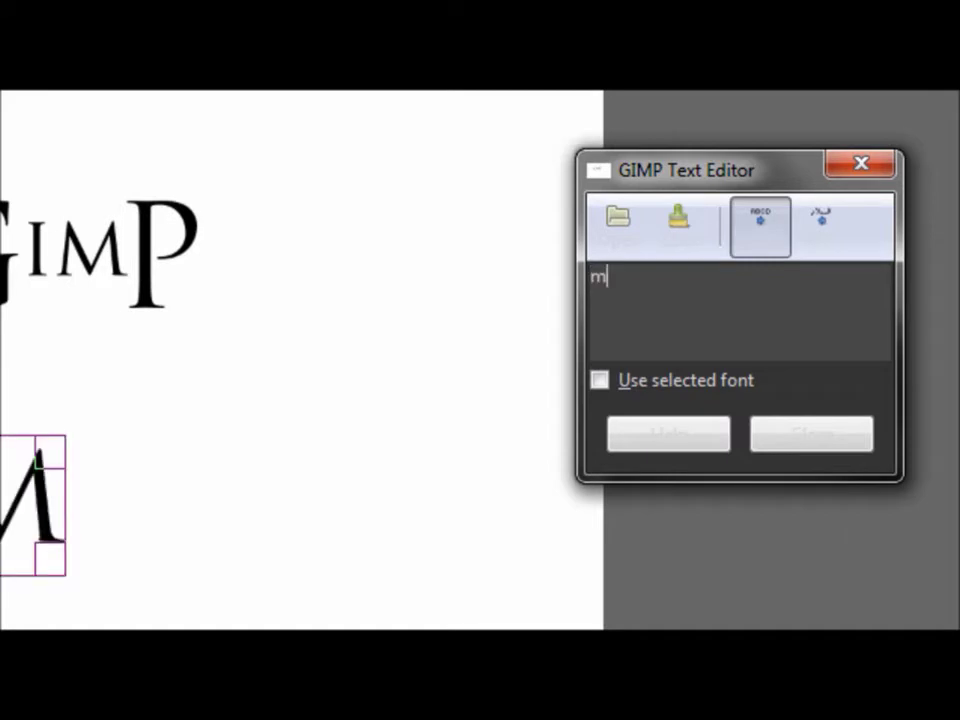
text(en)
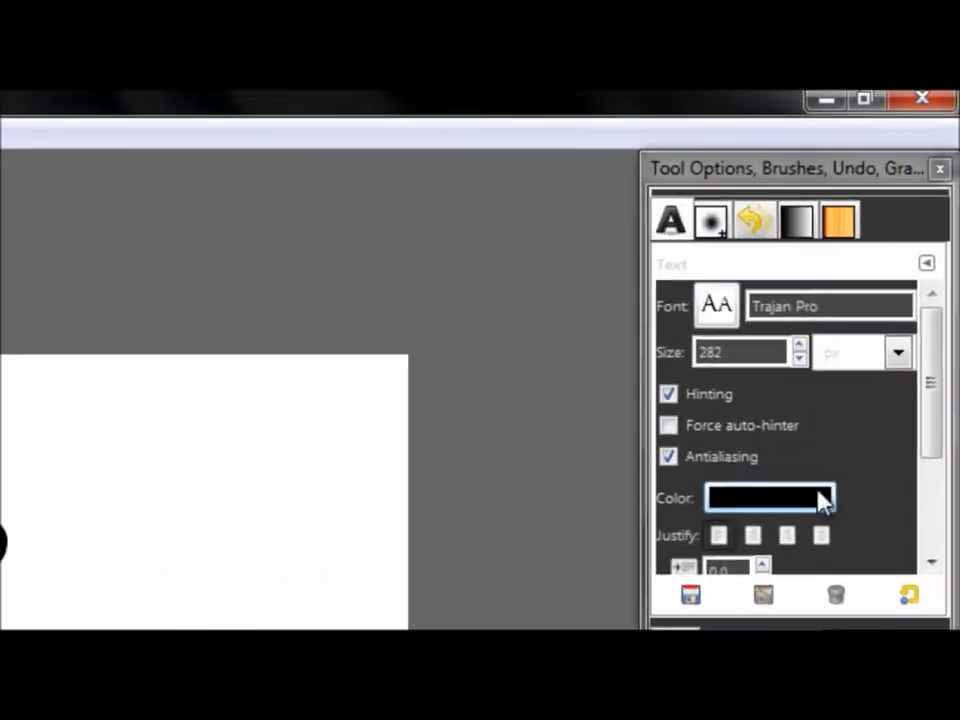
Step: Change the "men" text color to pure red, ff0000
click(905, 252)
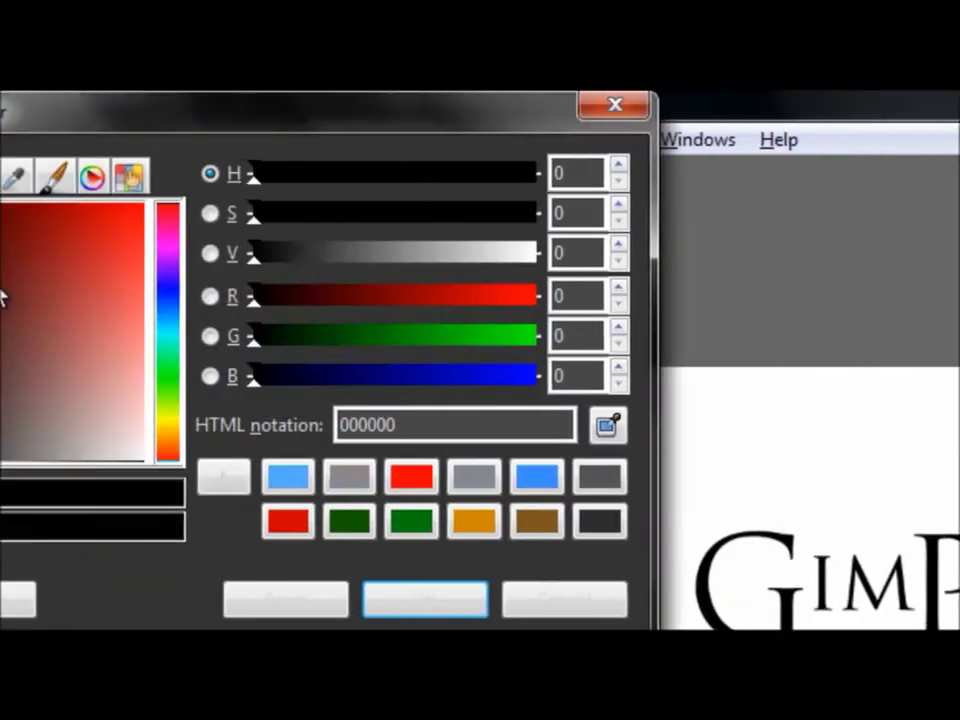
drag(1, 296, 317, 142)
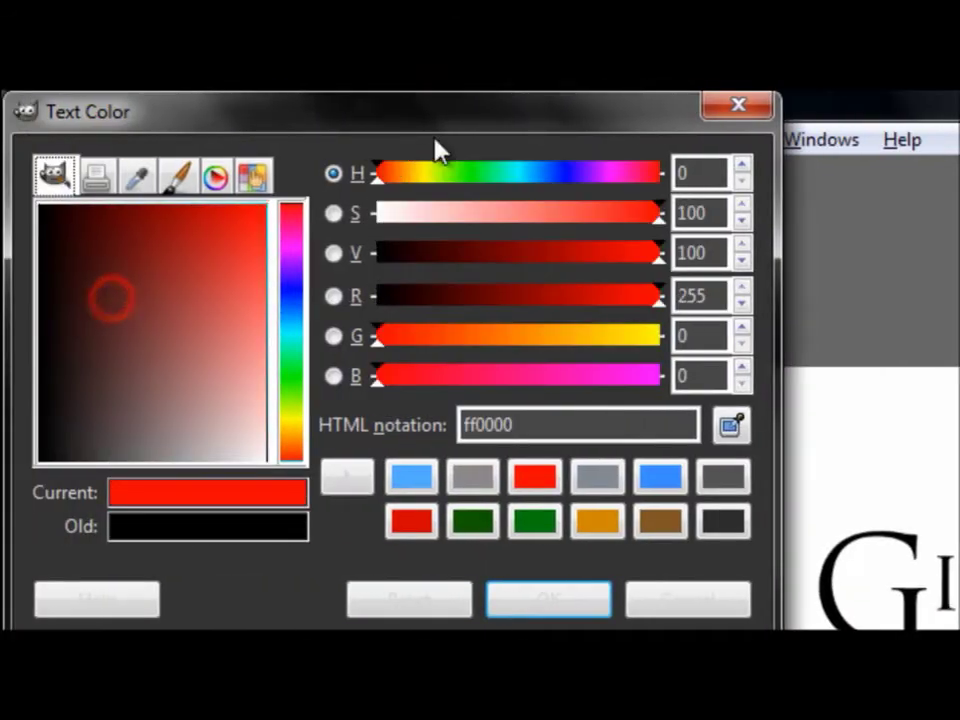
click(426, 600)
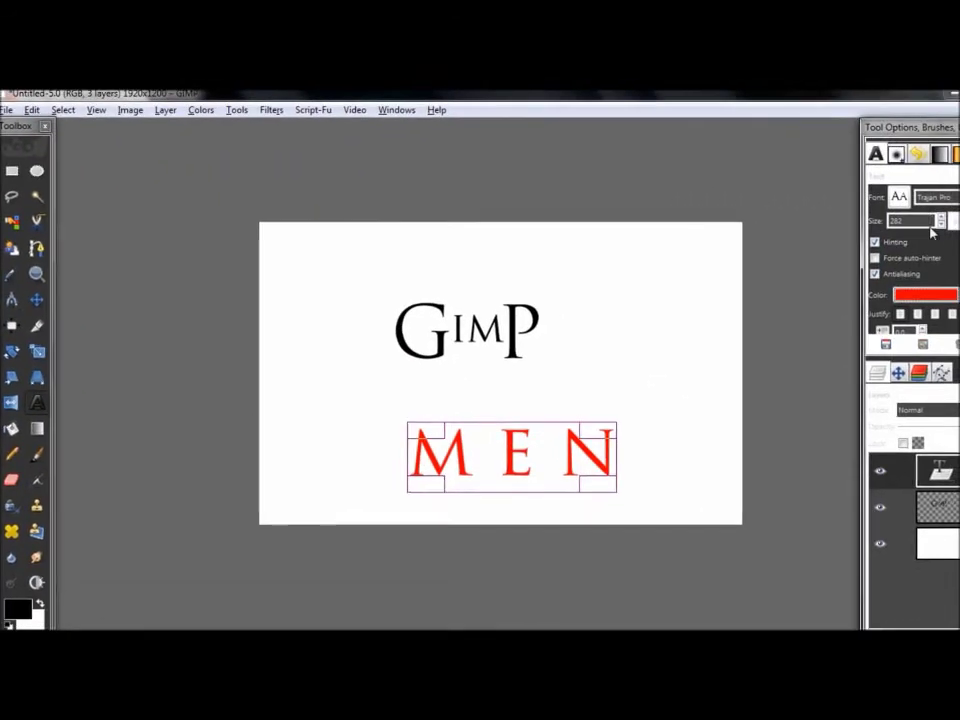
Step: Reduce the "men" text size to 62 px
click(939, 226)
drag(795, 372, 797, 364)
click(797, 354)
click(798, 351)
click(798, 351)
click(798, 351)
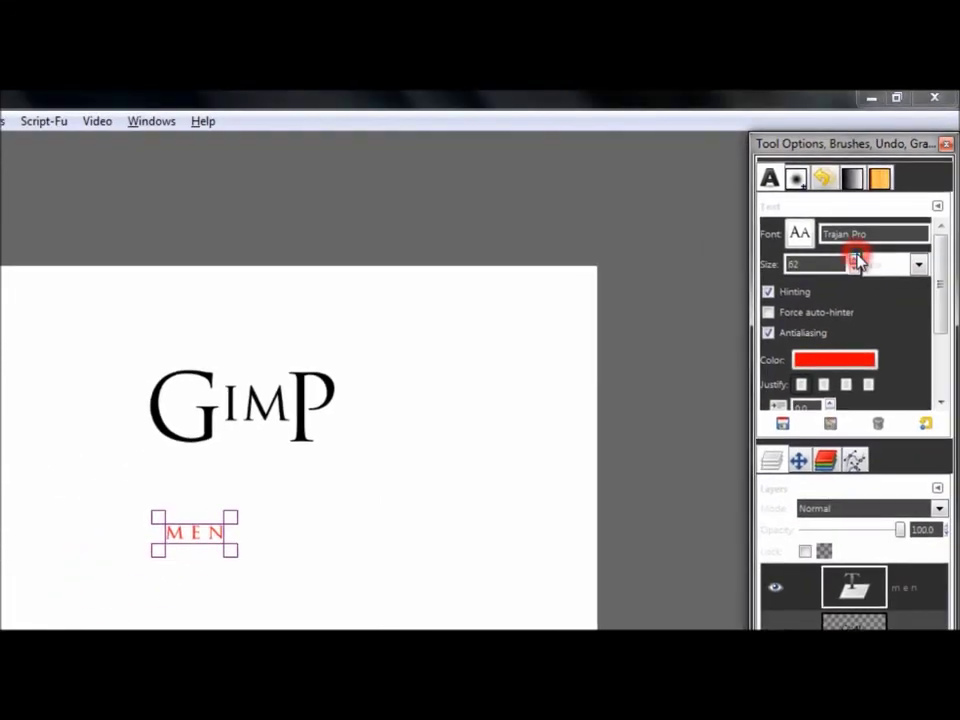
Step: Move the "men" text below "im" between the G and P, and reduce its size to 58 px
click(206, 538)
drag(258, 448, 262, 444)
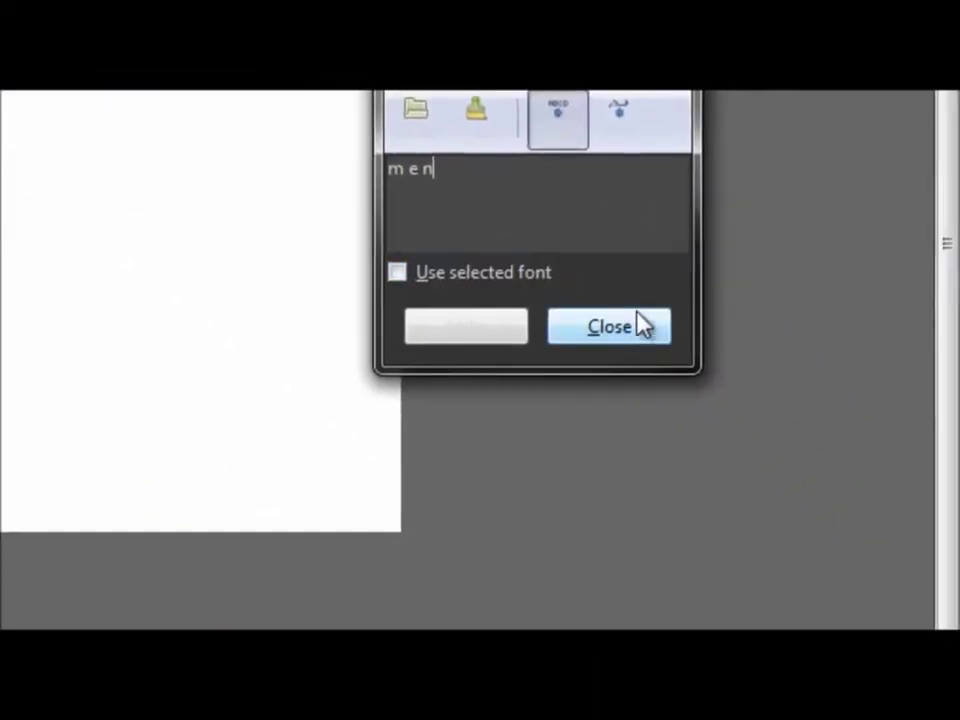
click(821, 529)
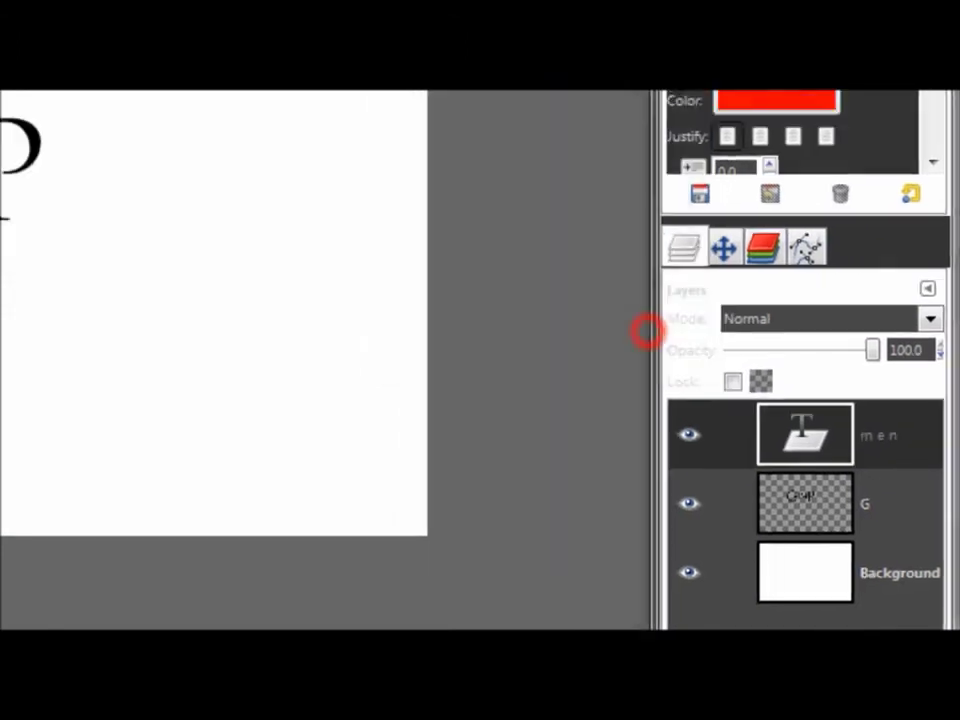
click(870, 243)
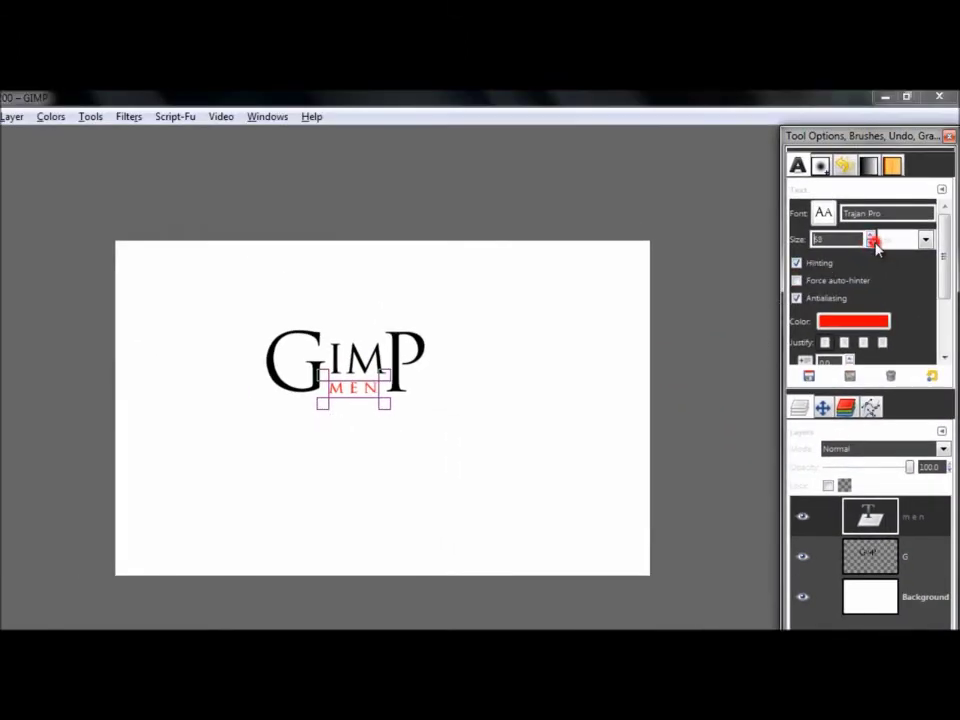
Step: Nudge the "men" text so it sits centered beneath "im" and finish editing the text
click(356, 391)
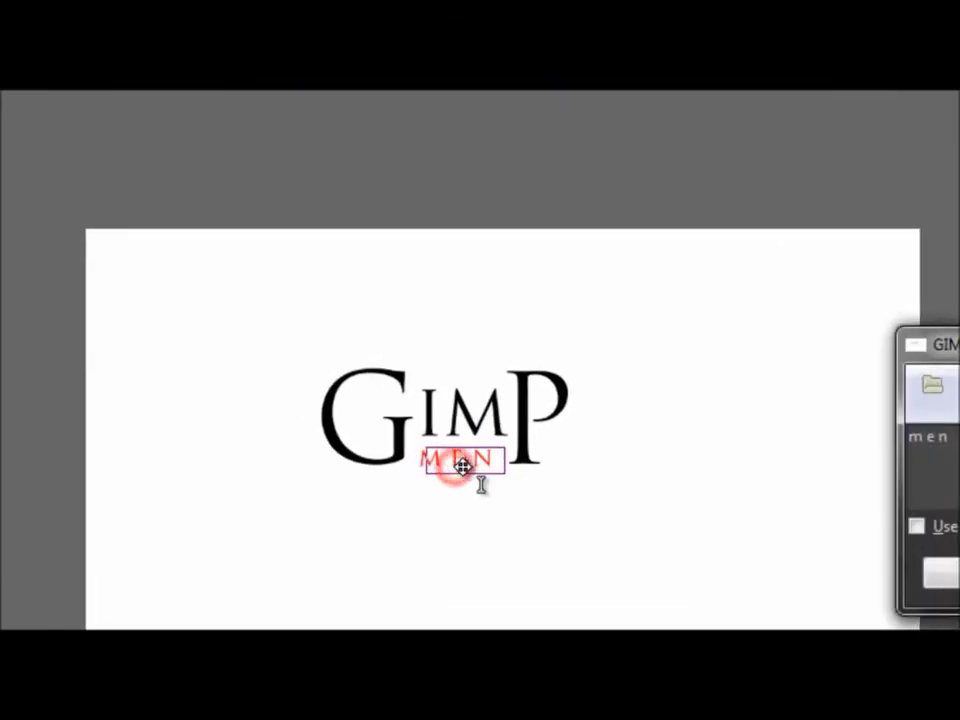
drag(462, 467, 458, 465)
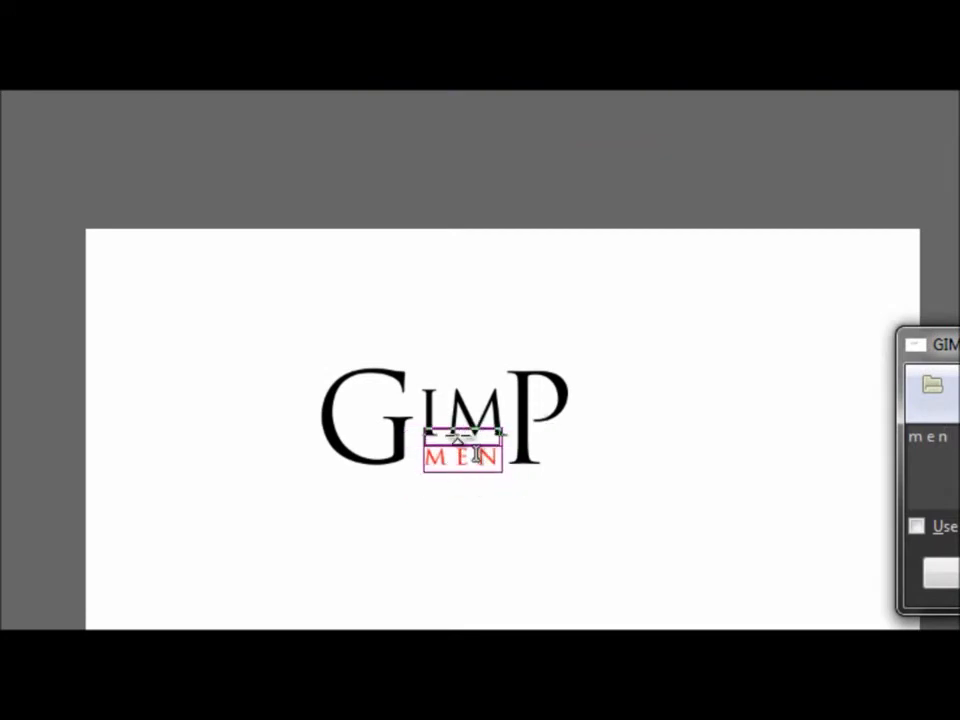
click(900, 460)
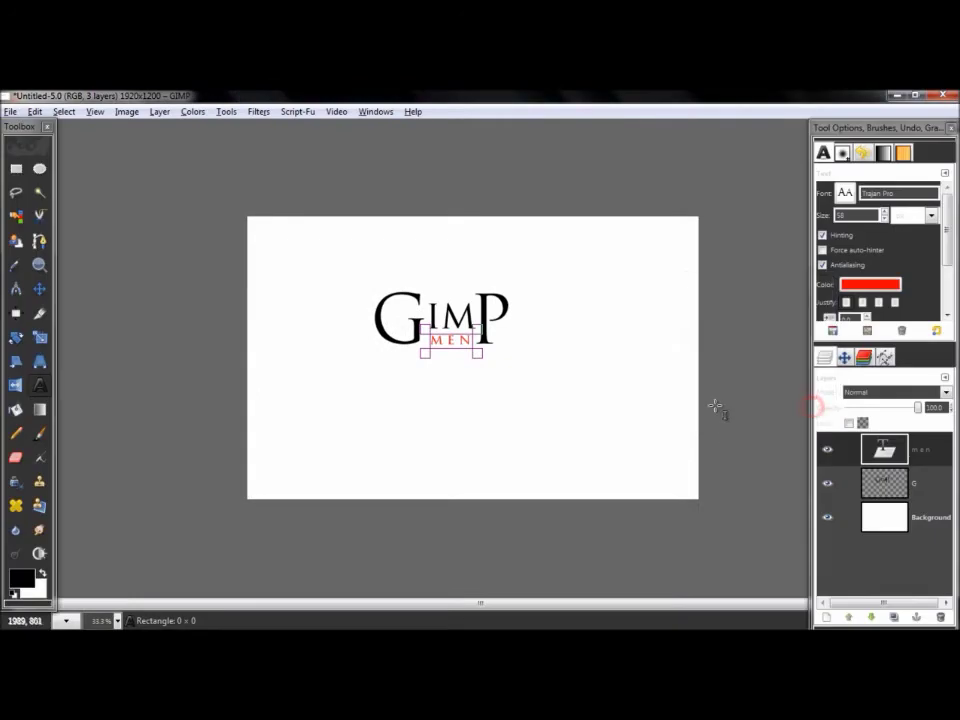
Step: Merge the "men" text layer down into the G layer and add a new transparent layer directly above the Background
right_click(935, 452)
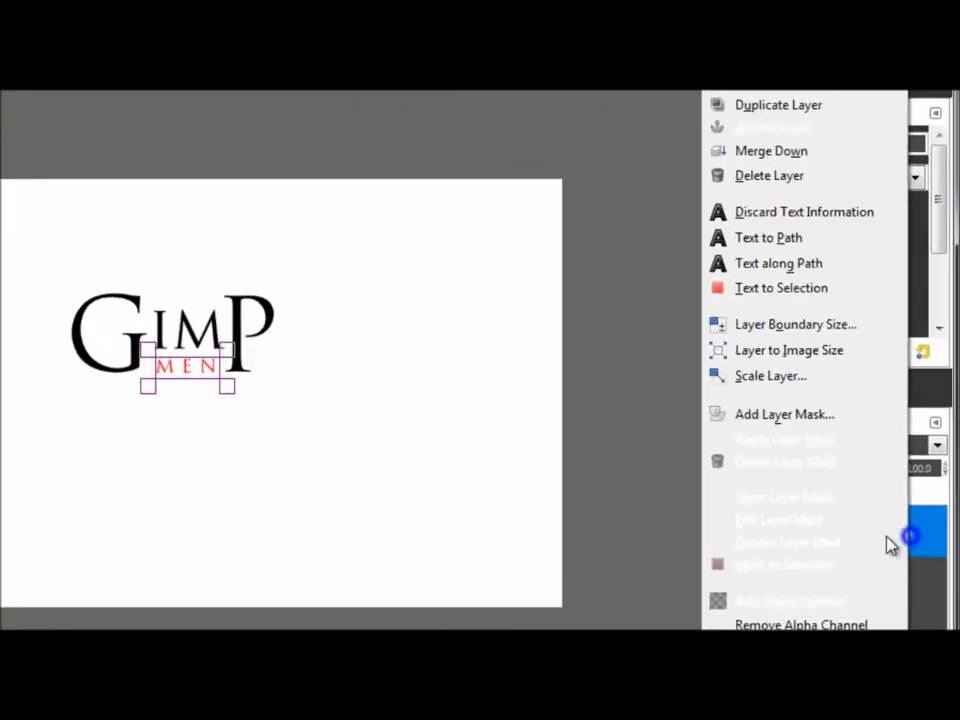
click(778, 140)
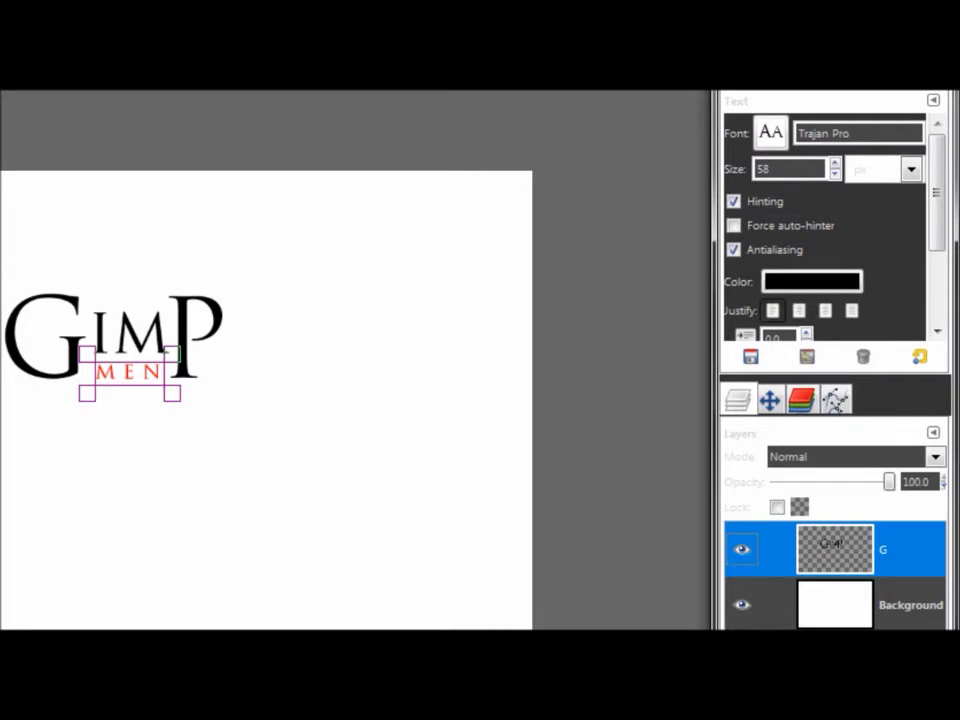
click(857, 622)
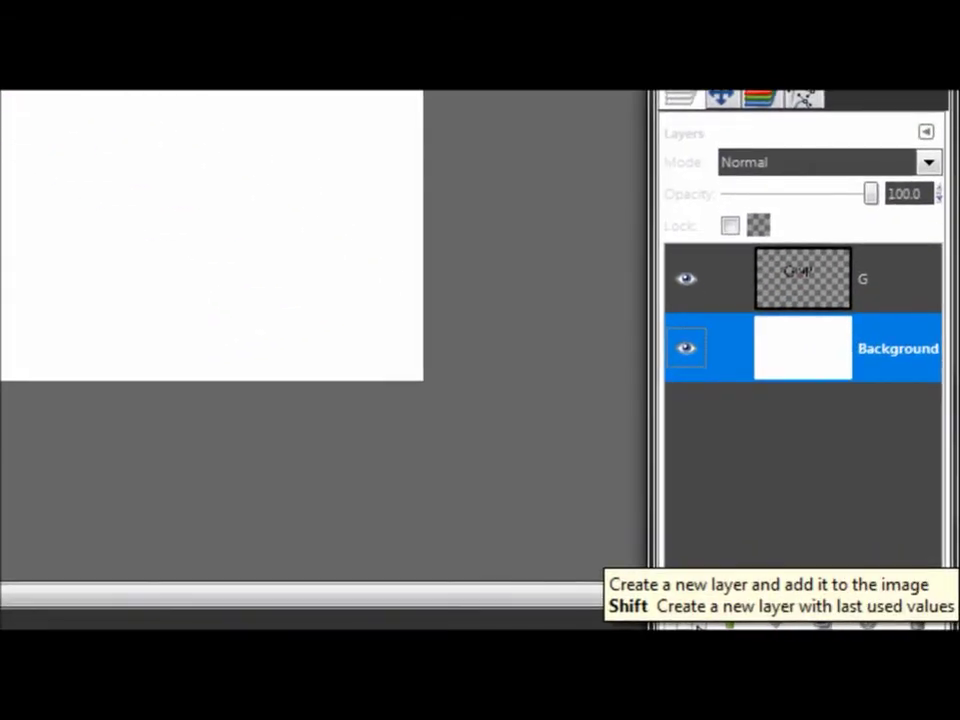
click(690, 622)
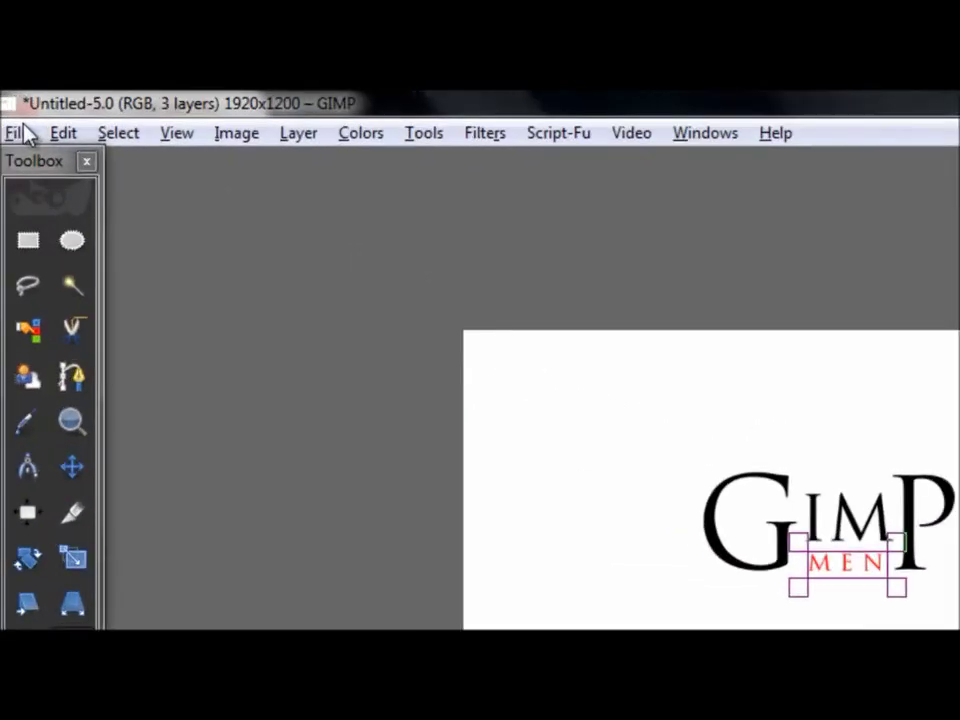
Step: Import Assassins Creed Logo.png as a layer in the current image
click(2, 112)
click(180, 296)
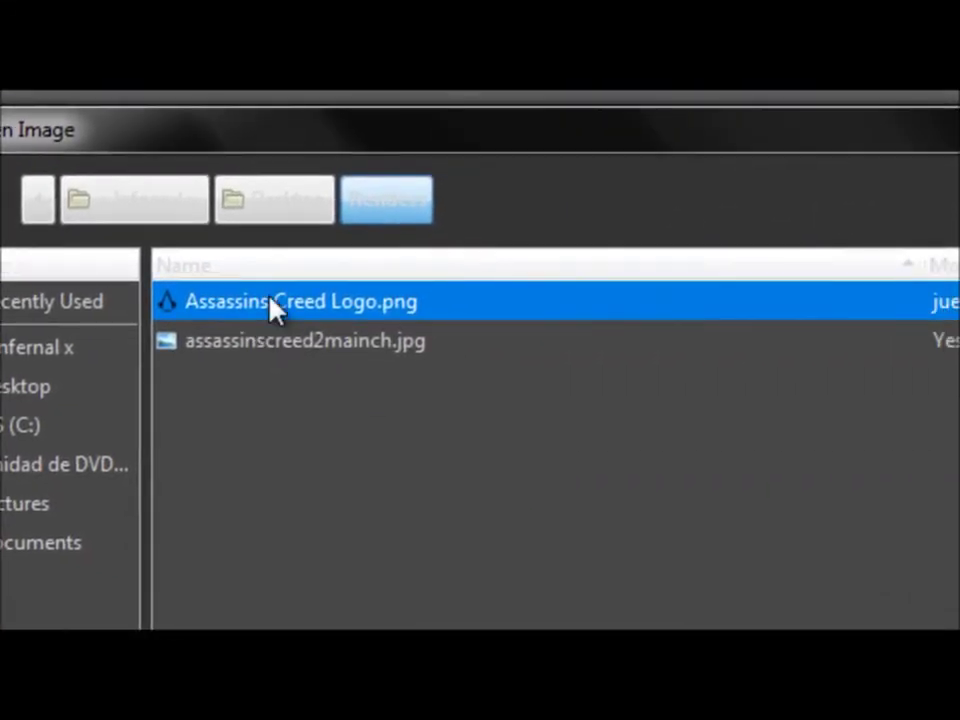
click(274, 306)
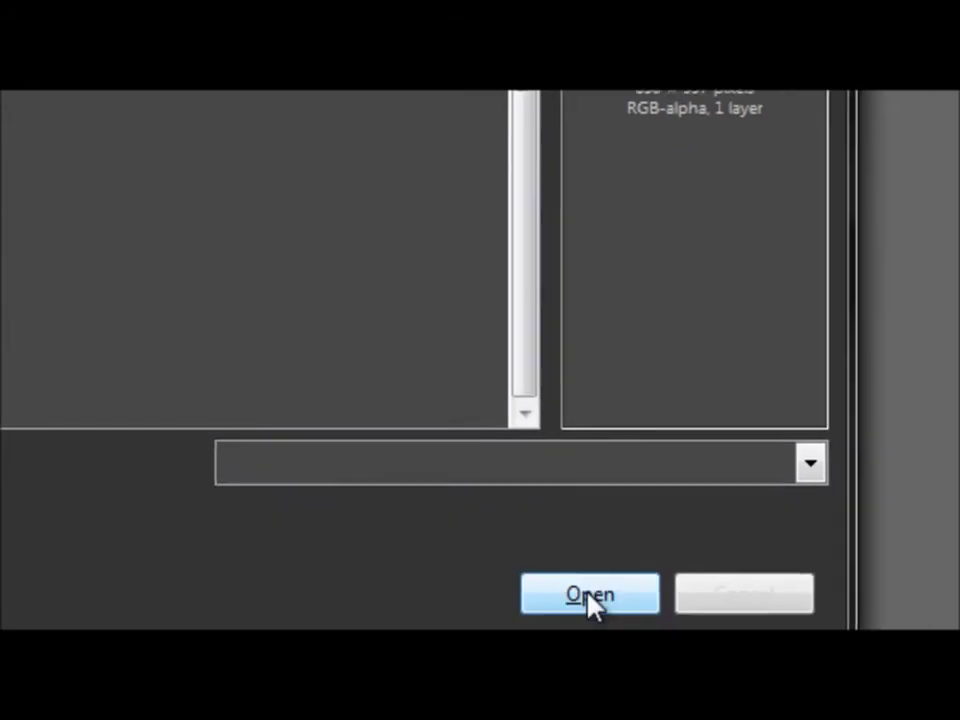
click(590, 597)
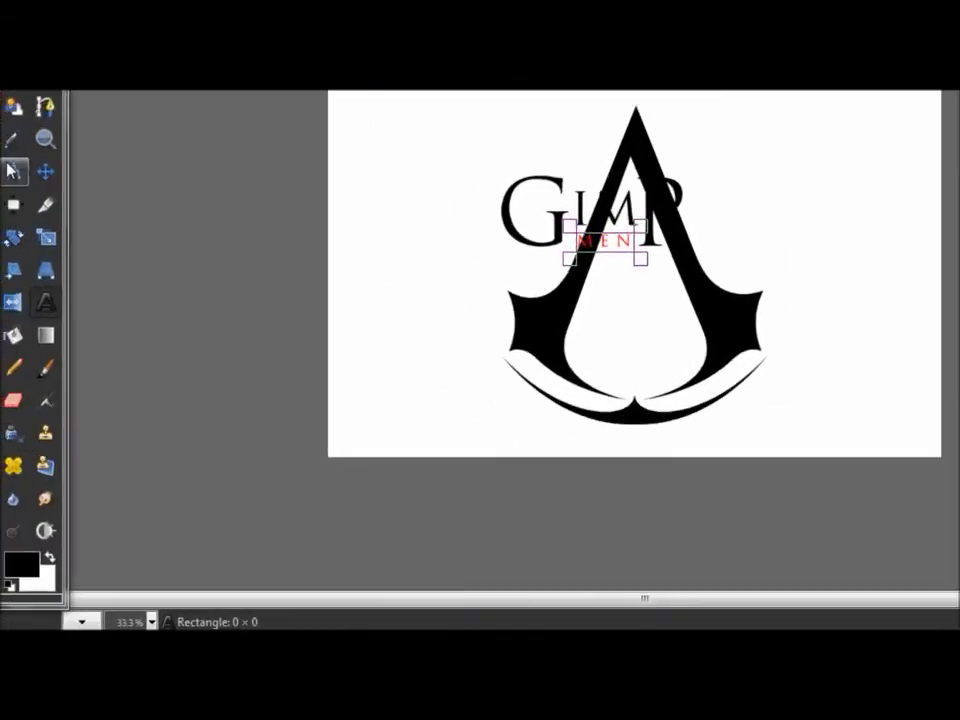
Step: Bucket-fill both black parts of the Assassins Creed logo with gray 9a9797
click(26, 305)
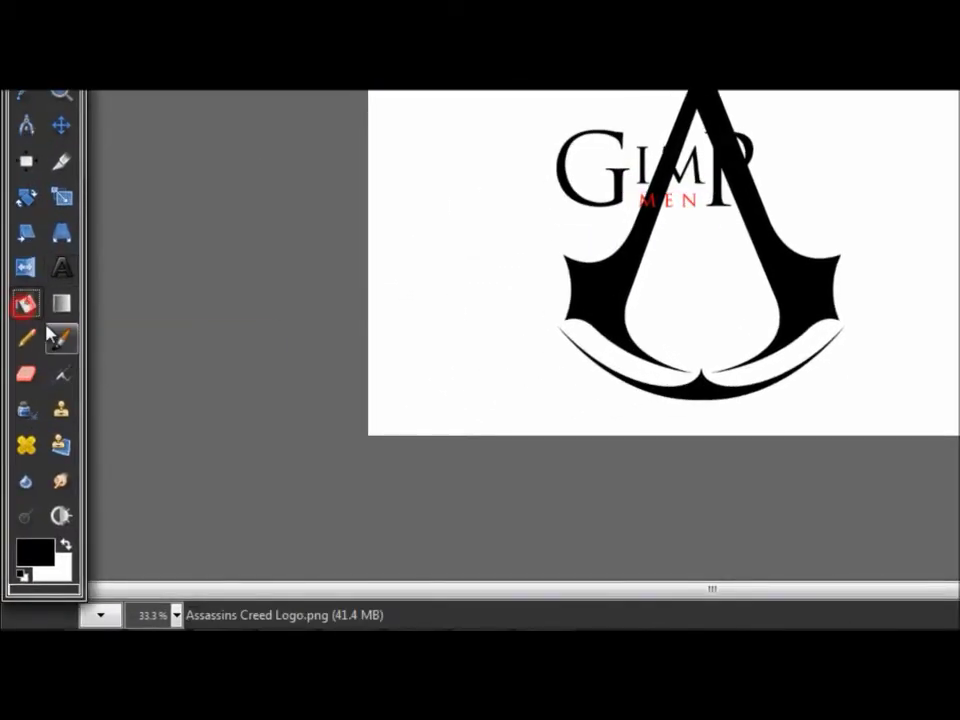
click(35, 551)
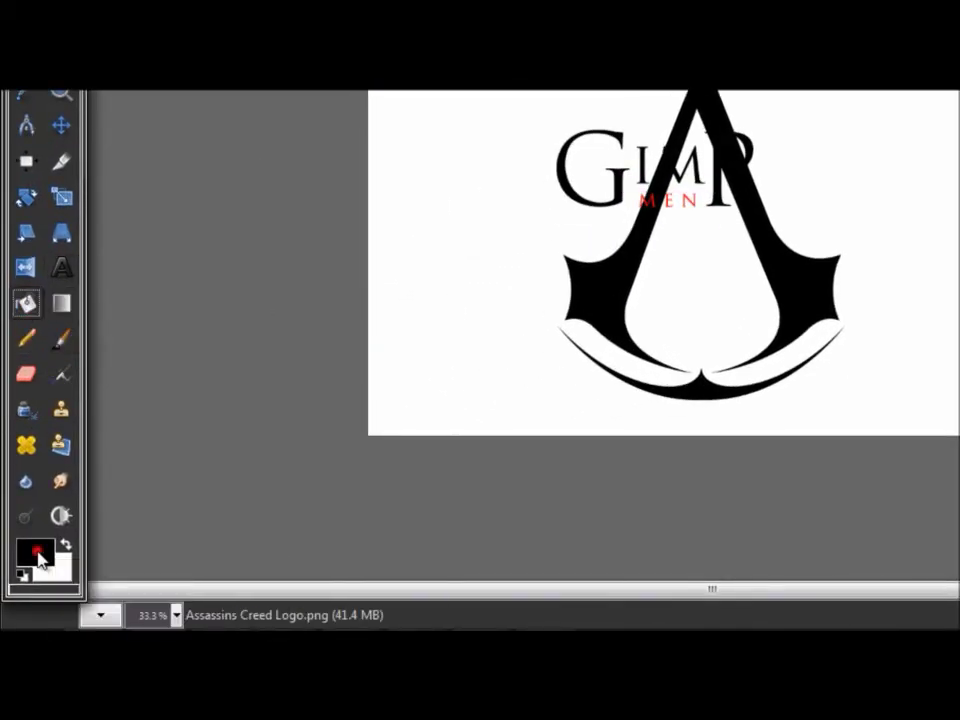
click(270, 208)
mouse_move(266, 222)
mouse_down()
mouse_move(266, 244)
mouse_move(287, 240)
mouse_move(277, 238)
mouse_up()
click(522, 333)
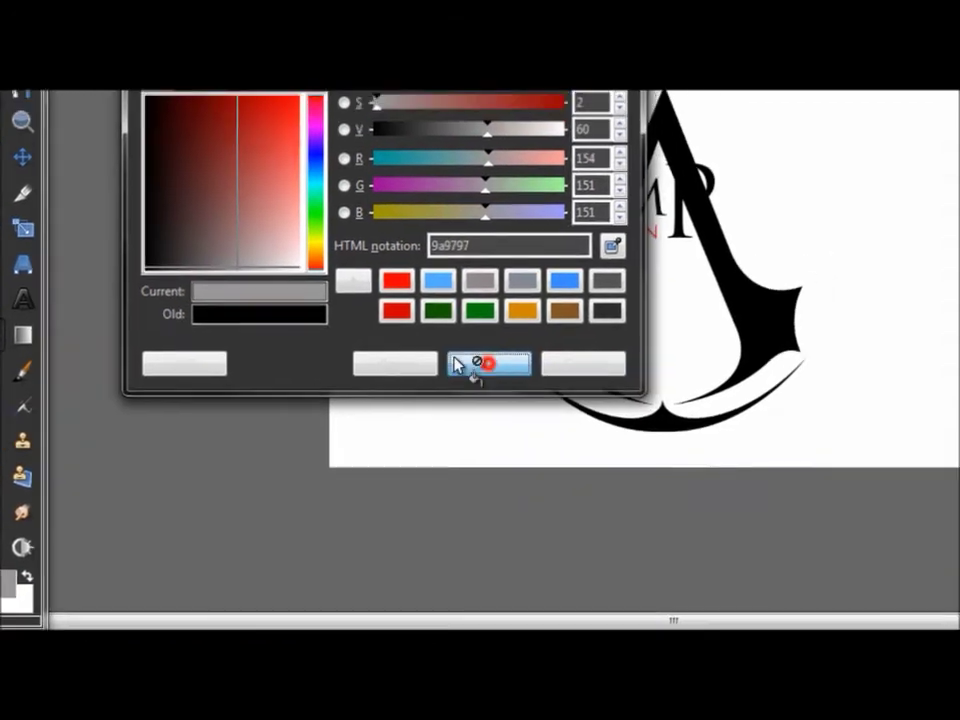
click(792, 277)
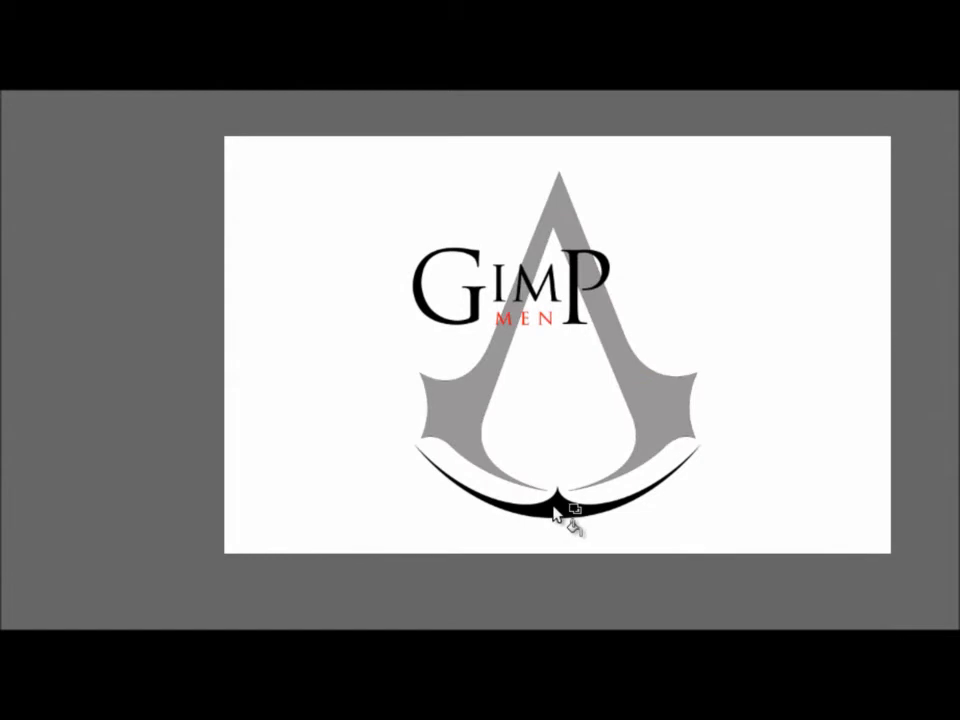
click(555, 508)
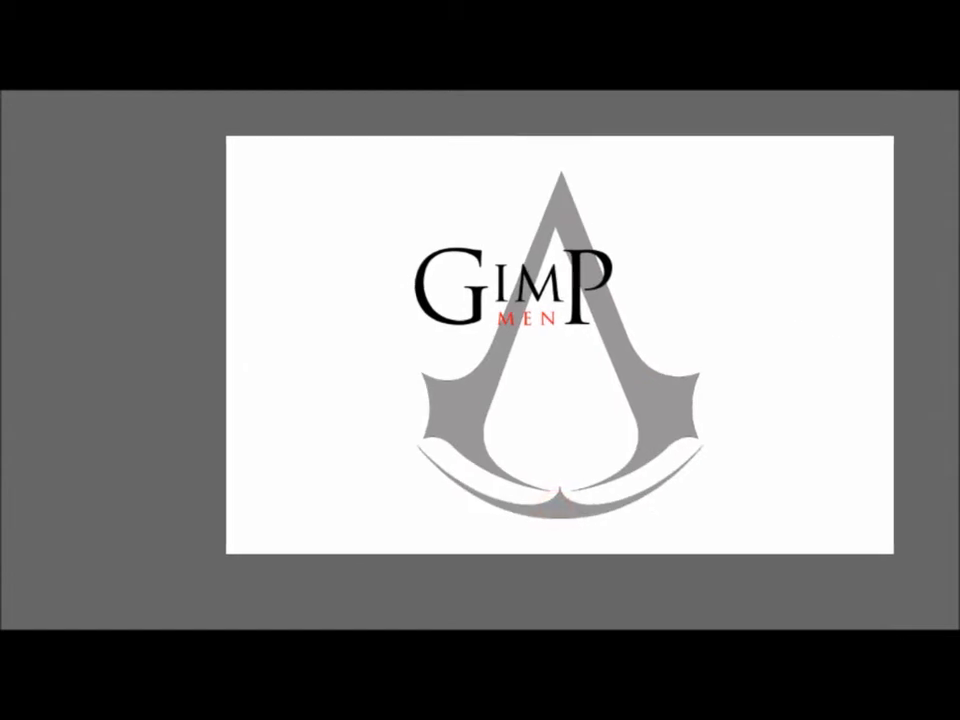
Step: Scale the Assassins Creed logo layer down proportionally to 380 × 457 pixels
click(66, 323)
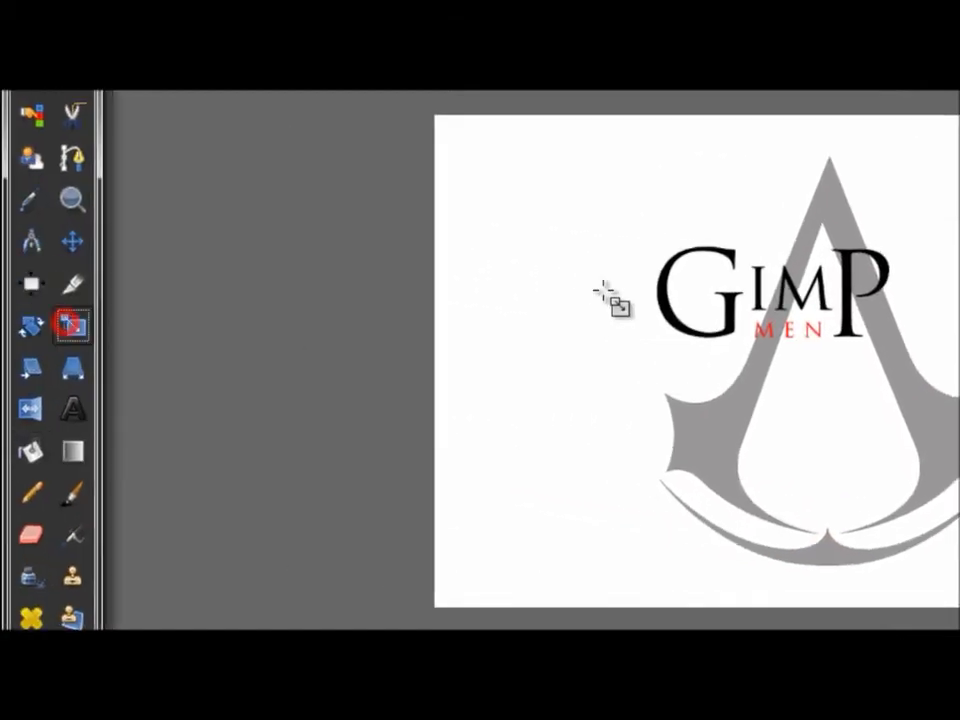
click(600, 293)
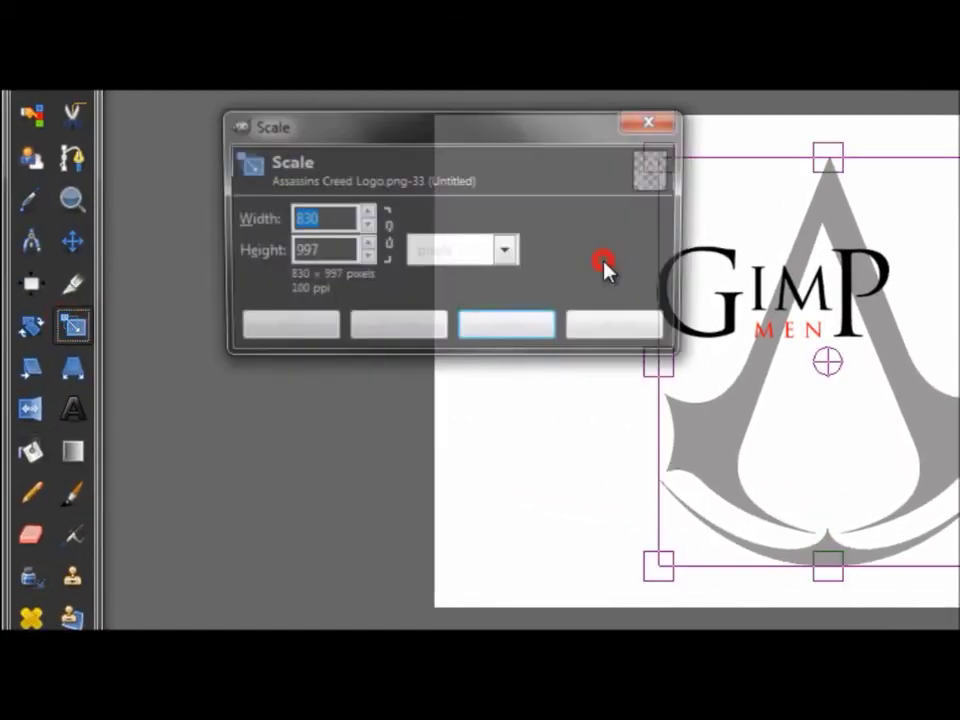
drag(950, 160, 842, 370)
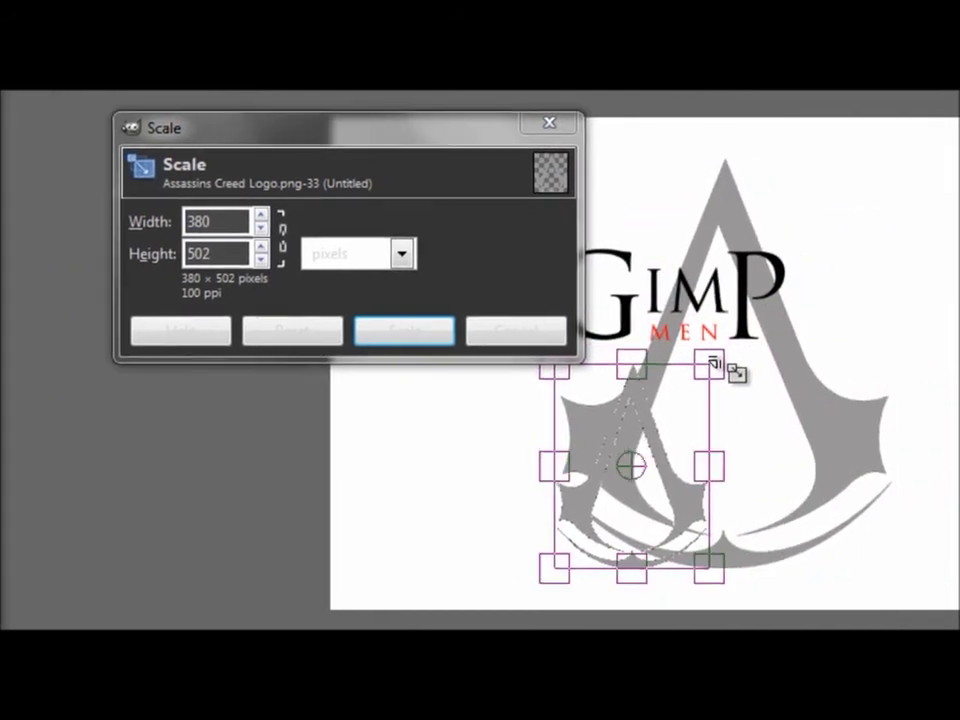
drag(737, 373, 721, 389)
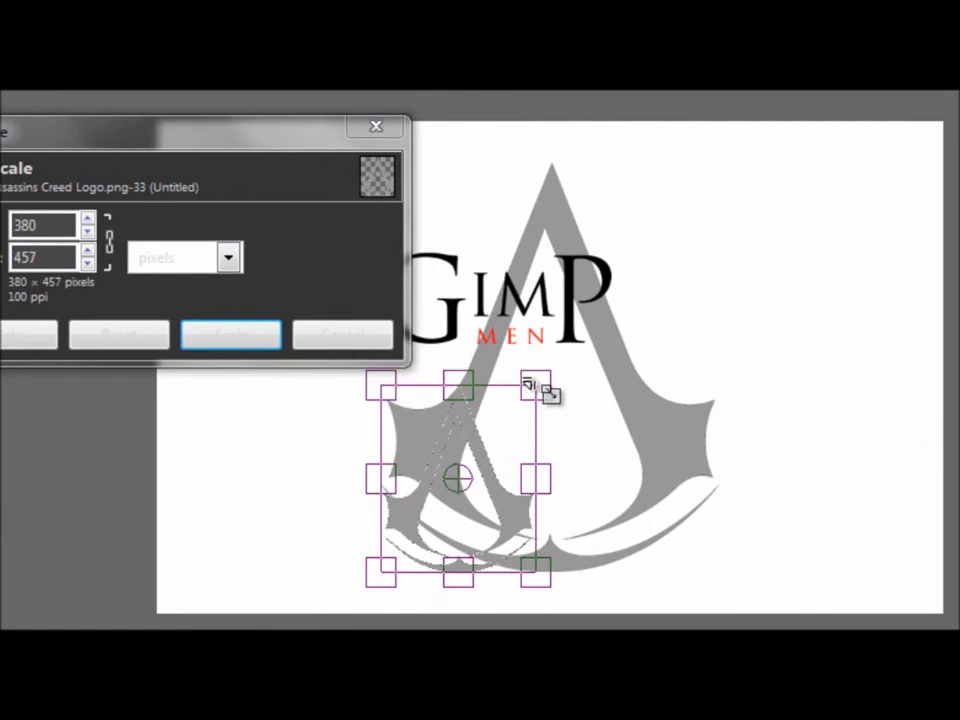
click(225, 323)
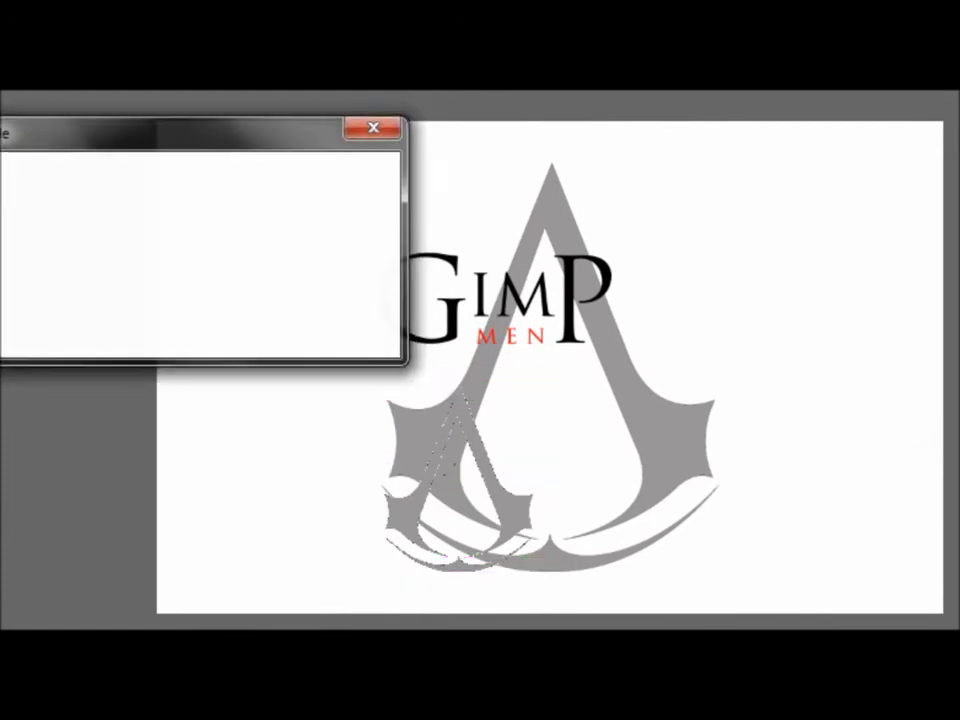
Step: Move the scaled gray logo so it is centered behind the GimP men lettering
drag(513, 527, 552, 365)
scroll(552, 365, up, 2)
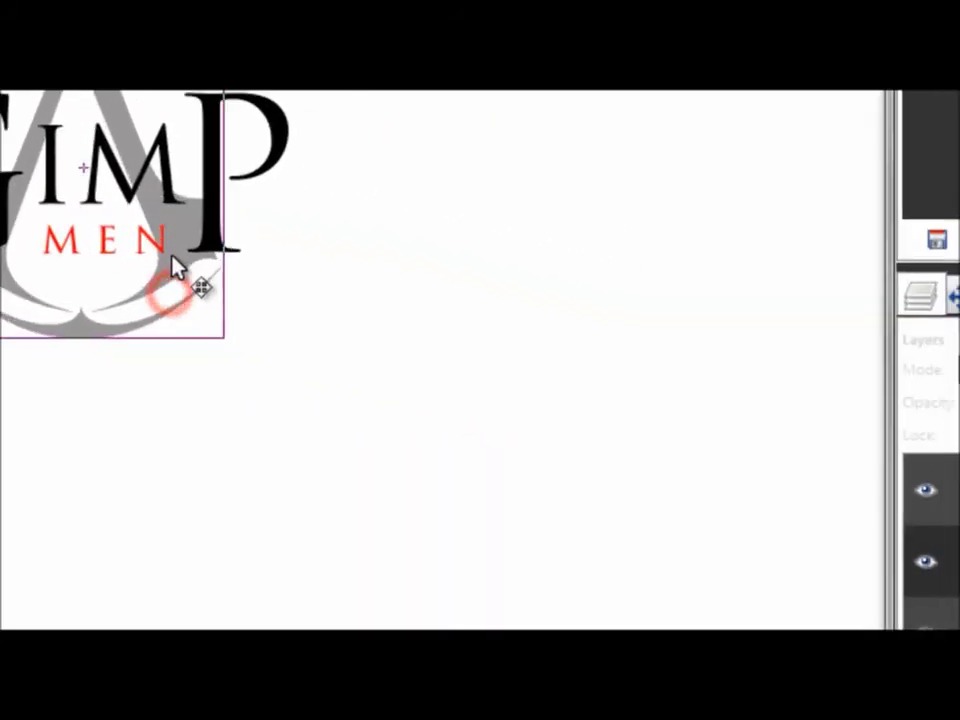
mouse_move(482, 403)
mouse_down()
mouse_move(494, 398)
mouse_move(480, 400)
mouse_up()
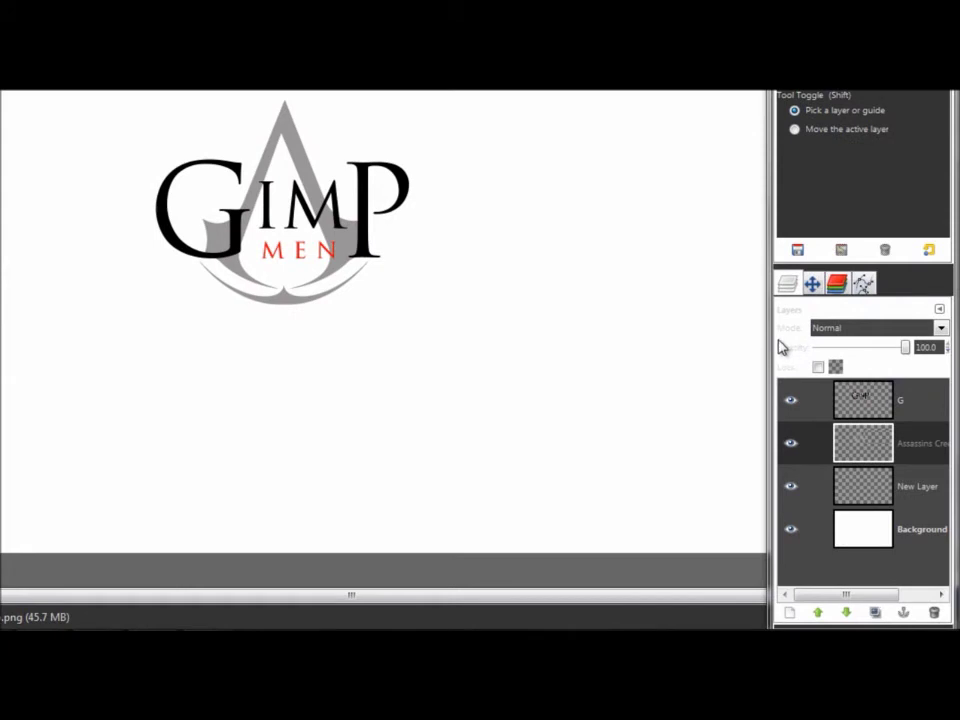
Step: Merge the G layer down into the Assassins Creed logo layer and move the combined design to the canvas center
scroll(3, 264, down, 3)
scroll(3, 263, up, 2)
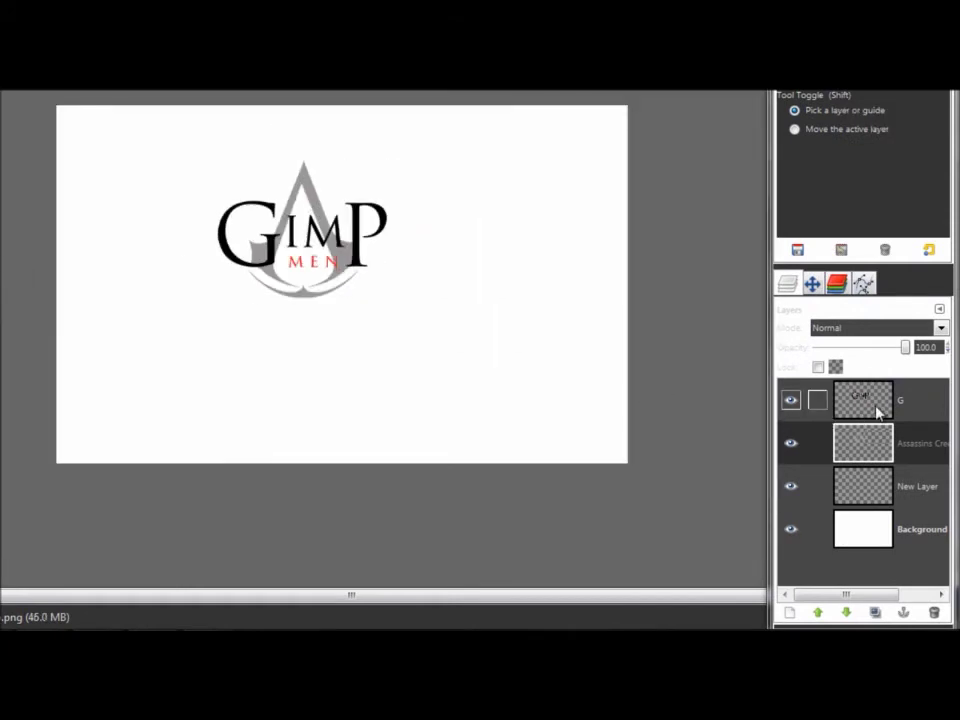
right_click(877, 412)
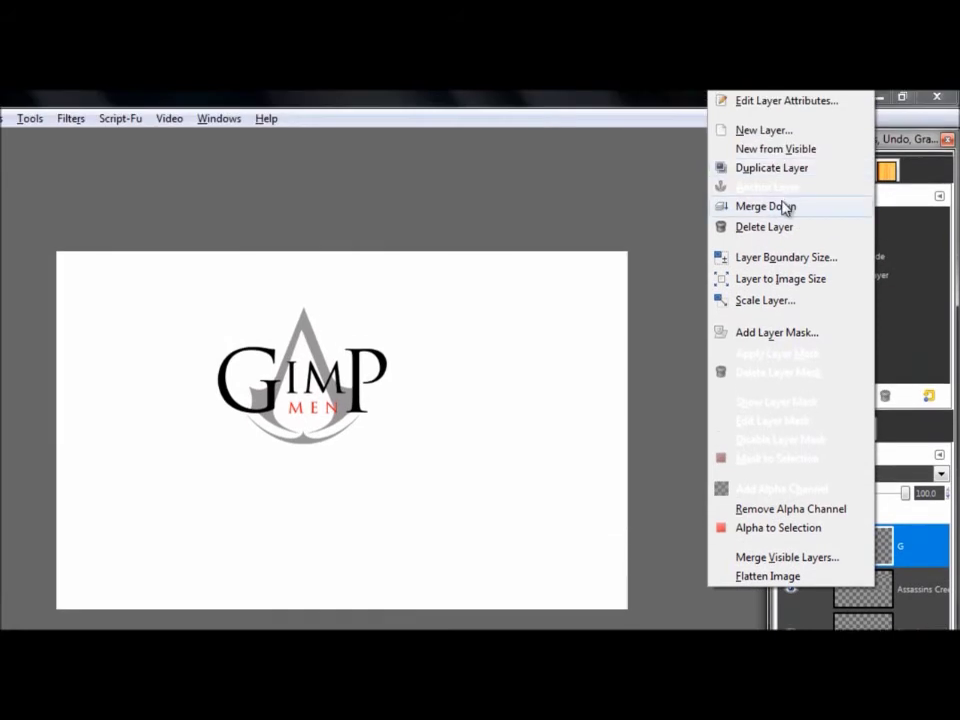
click(785, 207)
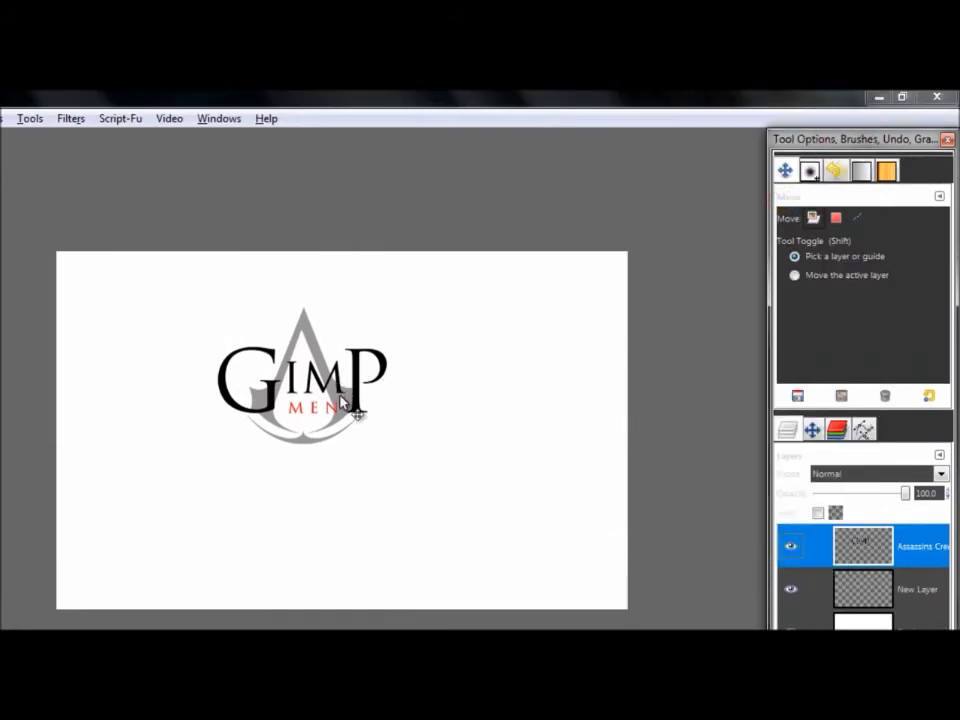
drag(340, 402, 375, 447)
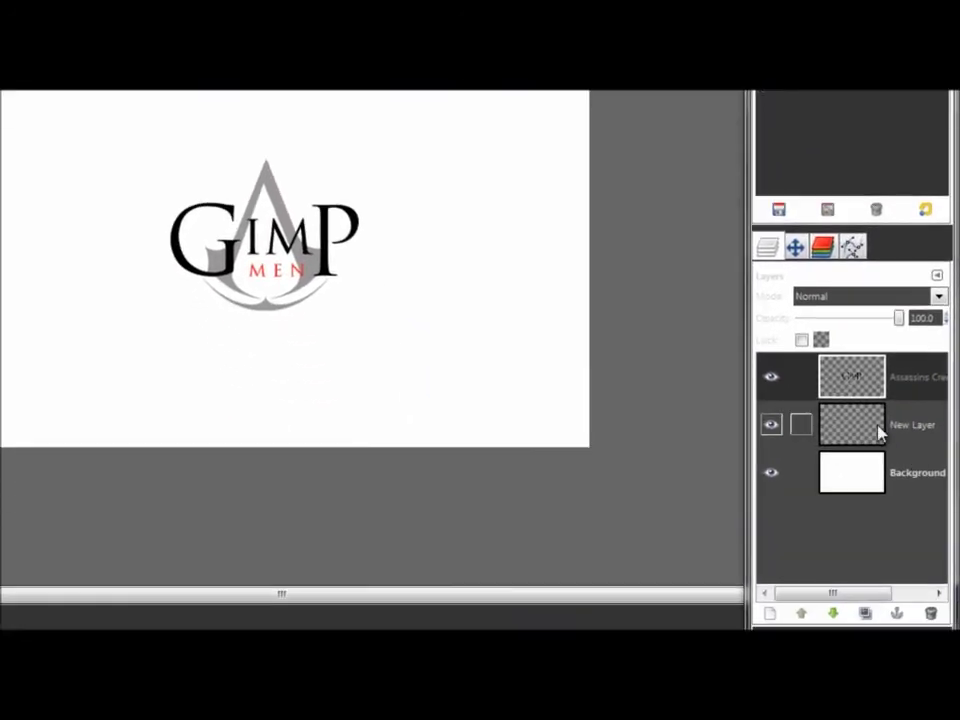
Step: Ready the Paintbrush on New Layer with the foreground color set to light blue 6bb4ff
click(880, 430)
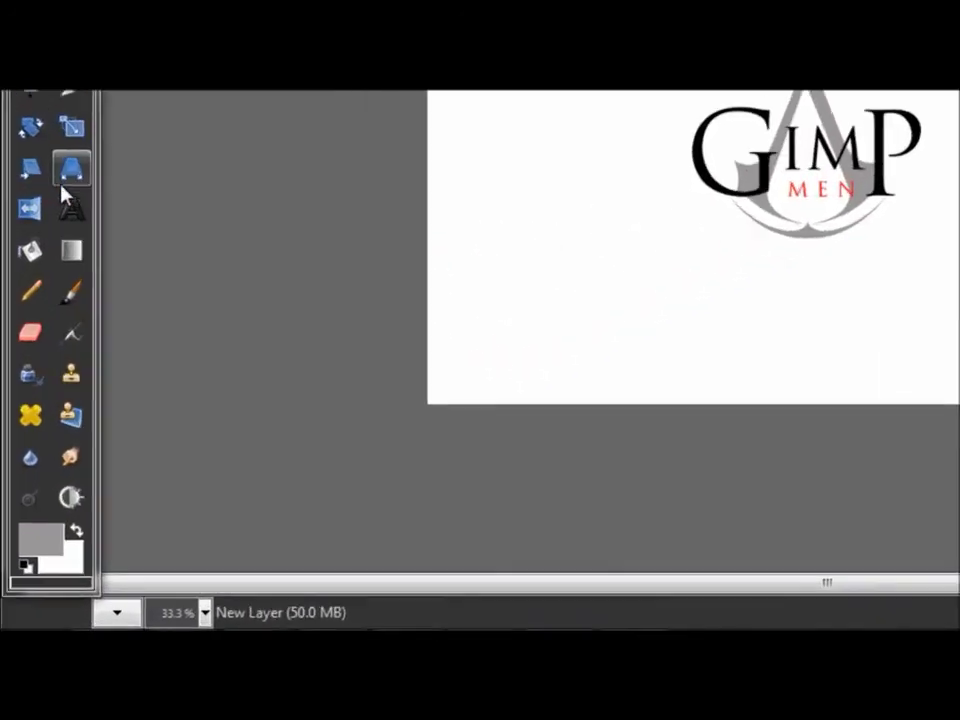
click(43, 423)
click(50, 533)
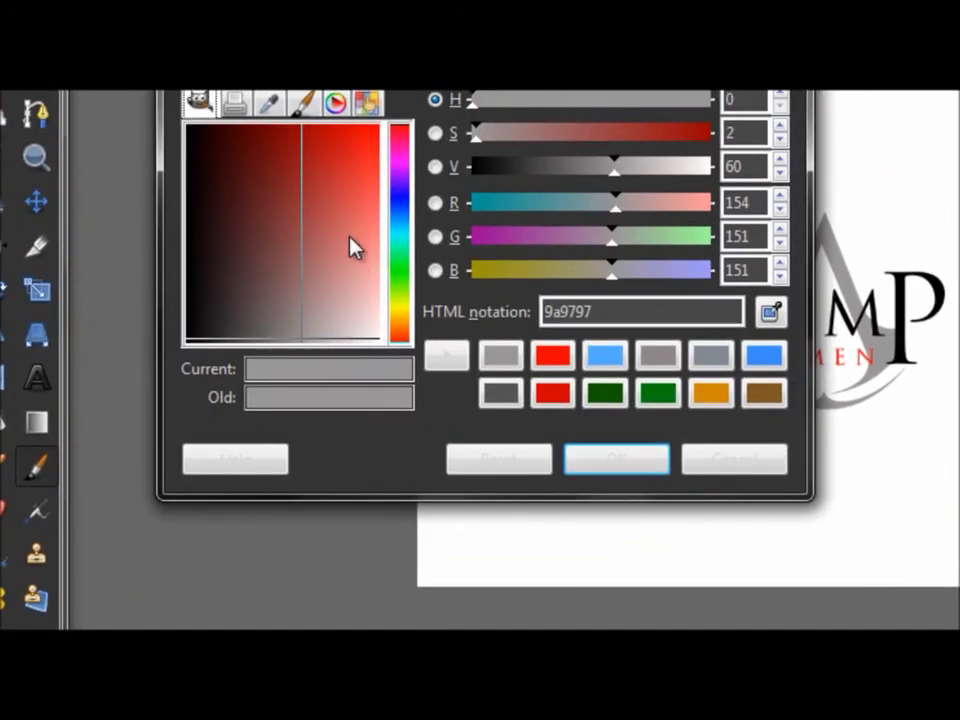
click(349, 236)
drag(401, 240, 405, 226)
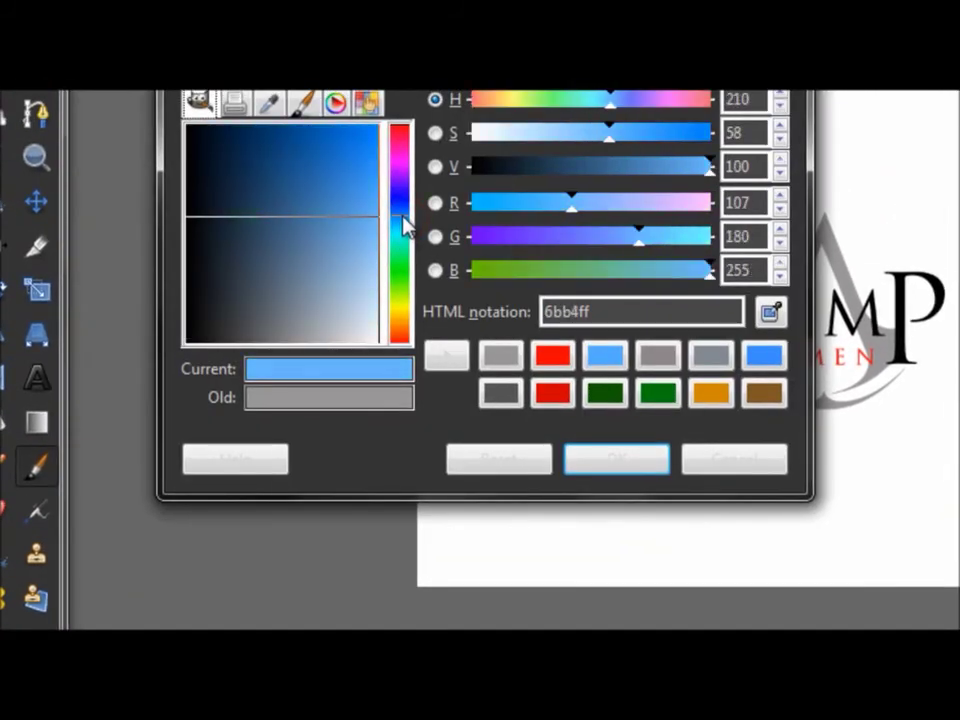
click(620, 460)
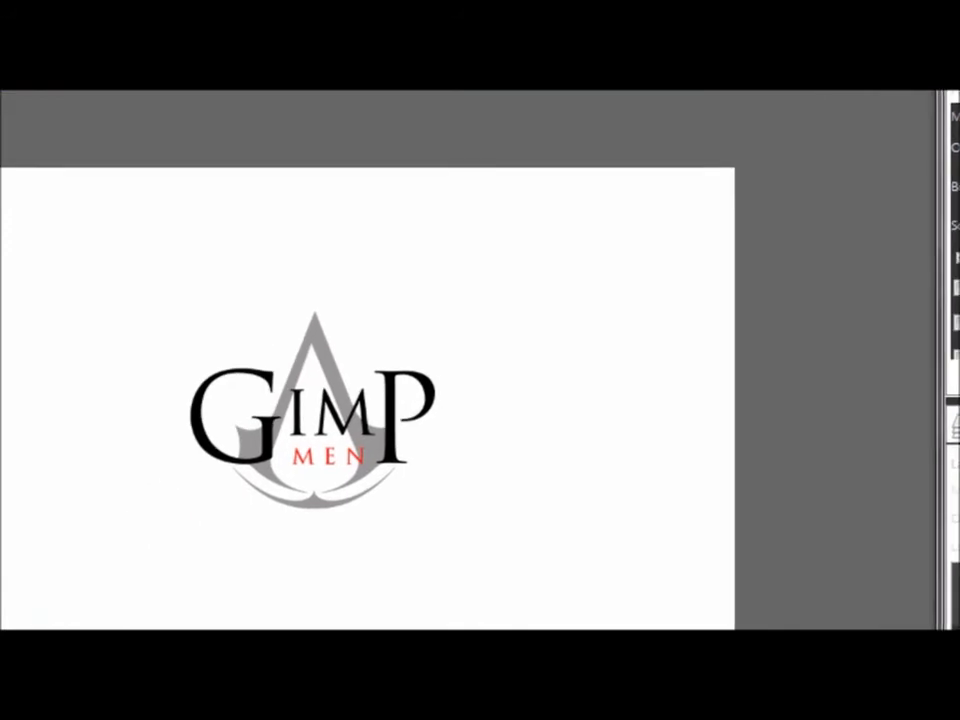
Step: Paint a soft-edged blue bowl shape on New Layer, filling the lower canvas and curving up both sides beneath the logo
mouse_move(75, 336)
mouse_down()
mouse_move(43, 399)
mouse_move(372, 619)
mouse_move(882, 564)
mouse_move(903, 348)
mouse_move(827, 553)
mouse_move(589, 619)
mouse_move(45, 533)
mouse_up()
mouse_move(207, 612)
mouse_down()
mouse_move(388, 600)
mouse_move(652, 556)
mouse_move(899, 365)
mouse_move(662, 609)
mouse_move(726, 559)
mouse_move(872, 396)
mouse_move(650, 575)
mouse_move(332, 597)
mouse_move(91, 513)
mouse_move(24, 414)
mouse_move(8, 352)
mouse_move(131, 440)
mouse_move(341, 538)
mouse_move(435, 566)
mouse_move(314, 540)
mouse_move(39, 427)
mouse_move(154, 496)
mouse_move(352, 561)
mouse_up()
drag(52, 362, 80, 385)
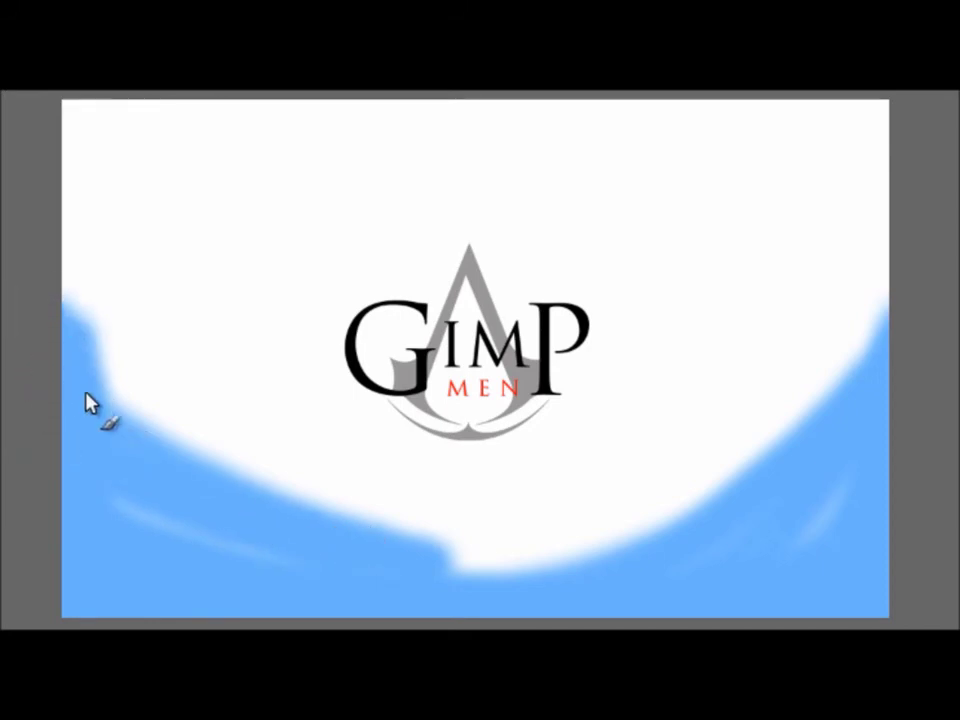
mouse_move(357, 565)
mouse_down()
mouse_move(554, 557)
mouse_move(672, 527)
mouse_move(431, 571)
mouse_move(325, 545)
mouse_move(603, 525)
mouse_move(750, 442)
mouse_move(903, 345)
mouse_up()
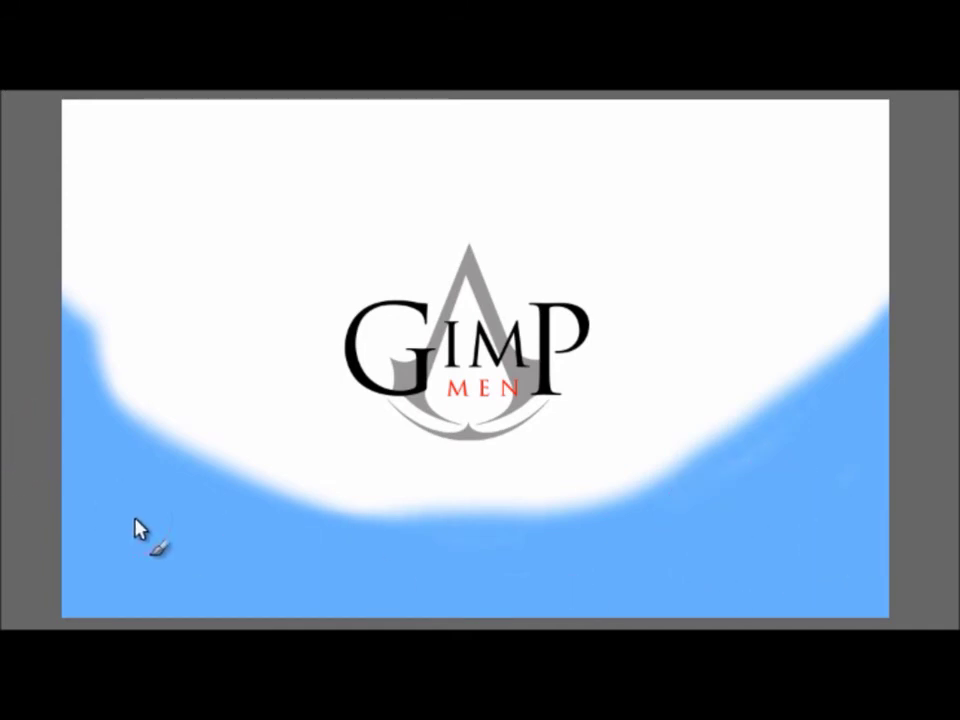
mouse_move(100, 390)
mouse_down()
mouse_move(71, 339)
mouse_move(36, 316)
mouse_up()
mouse_move(163, 435)
mouse_down()
mouse_move(354, 514)
mouse_move(900, 460)
mouse_up()
drag(863, 386, 829, 442)
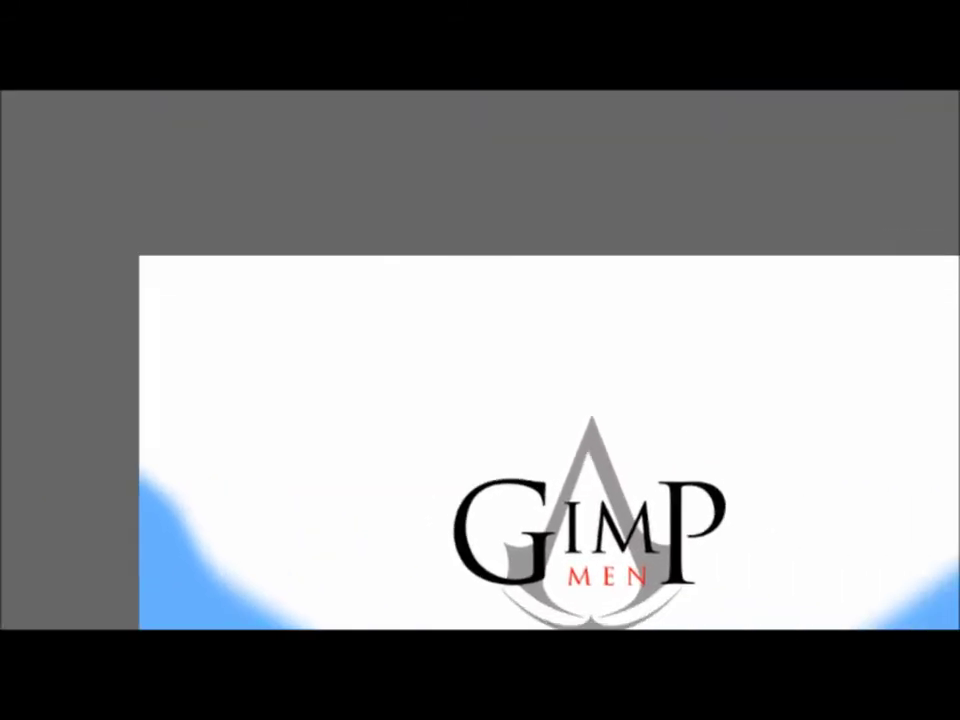
Step: Set up a Gaussian Blur on the blue painted layer with horizontal and vertical radii of 648 px
click(262, 138)
click(343, 322)
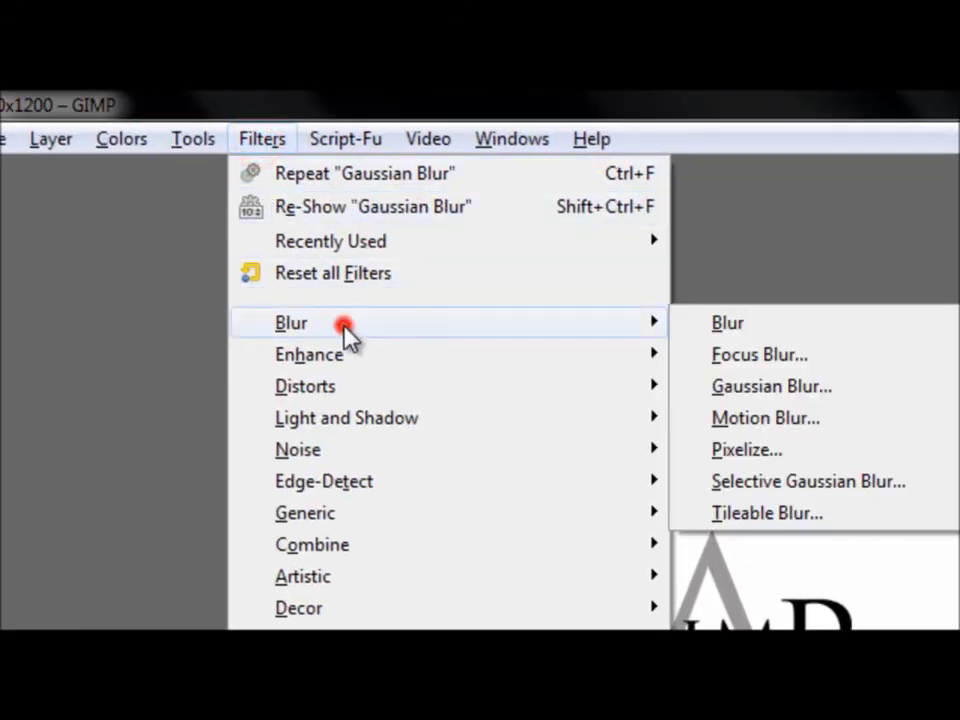
click(812, 388)
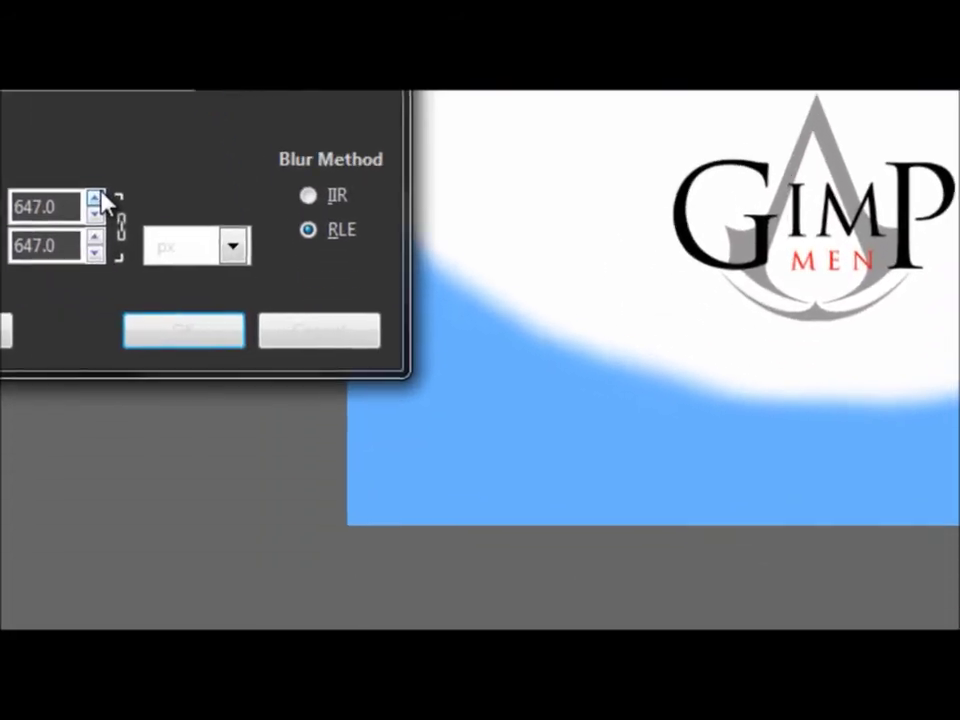
click(197, 463)
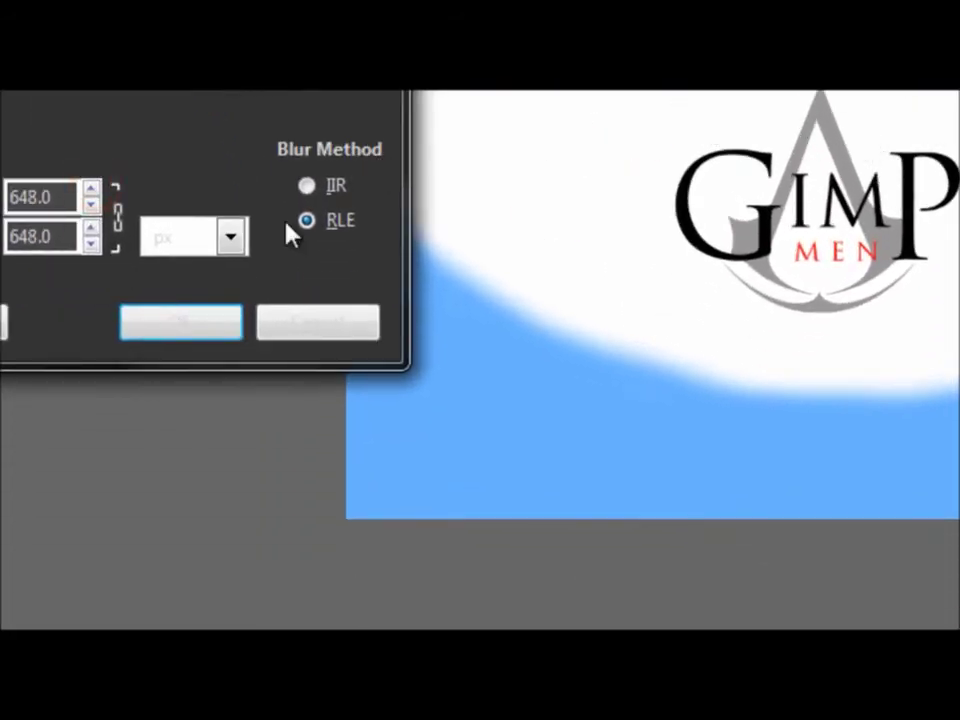